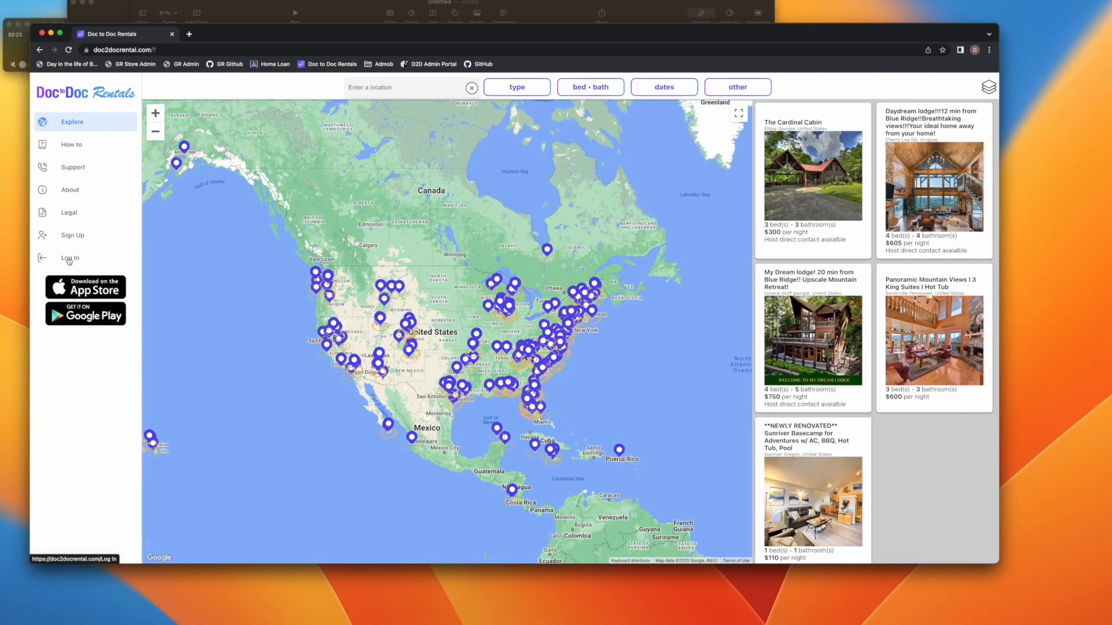
Open the Sign Up page from the left sidebar
left_click(81, 239)
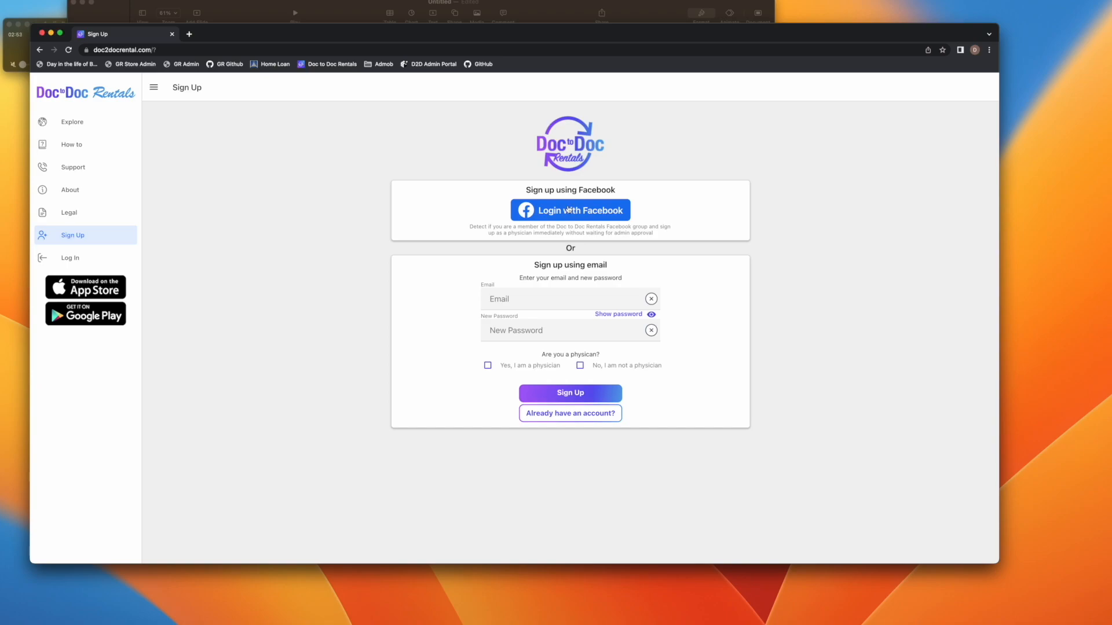
Enter the account email and password, and answer yes to being a physician
left_click(499, 301)
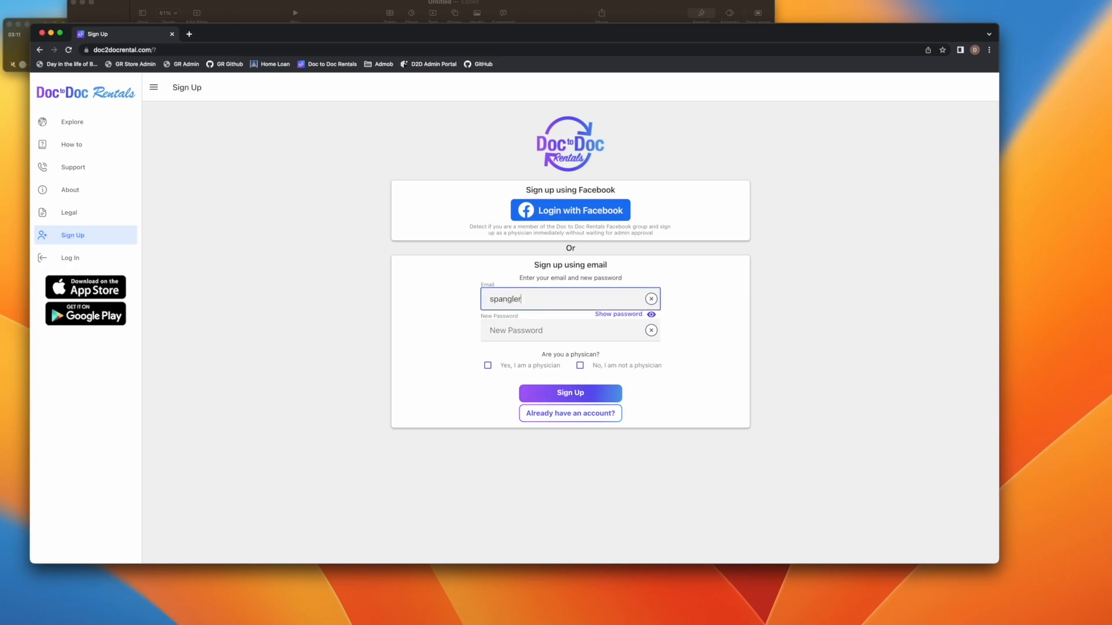
key("Tab")
type("*****")
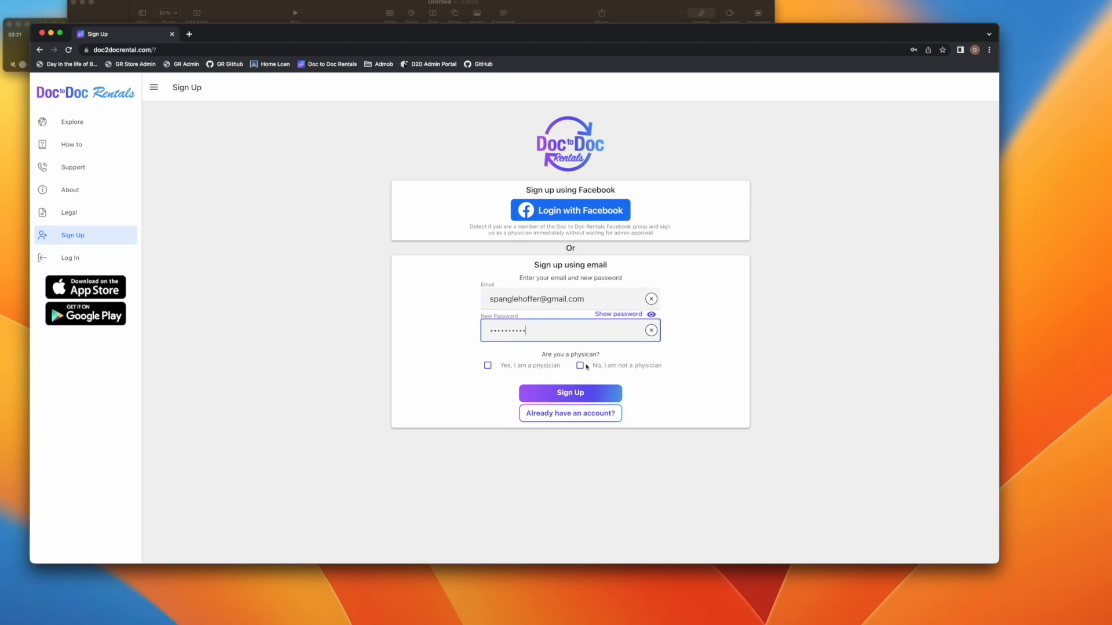
left_click(580, 366)
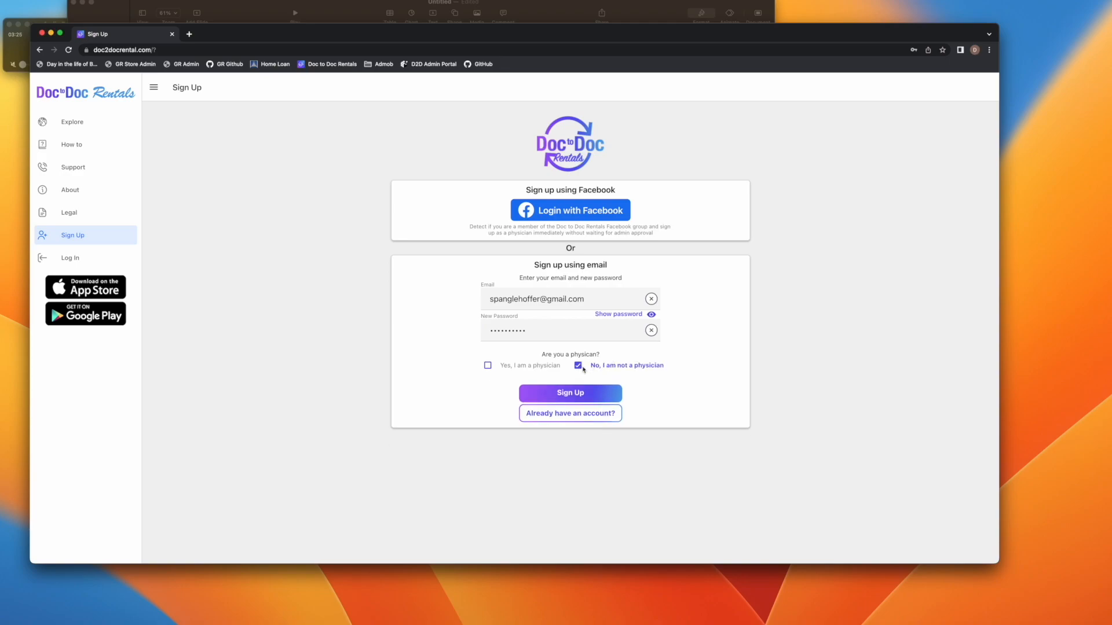
left_click(530, 366)
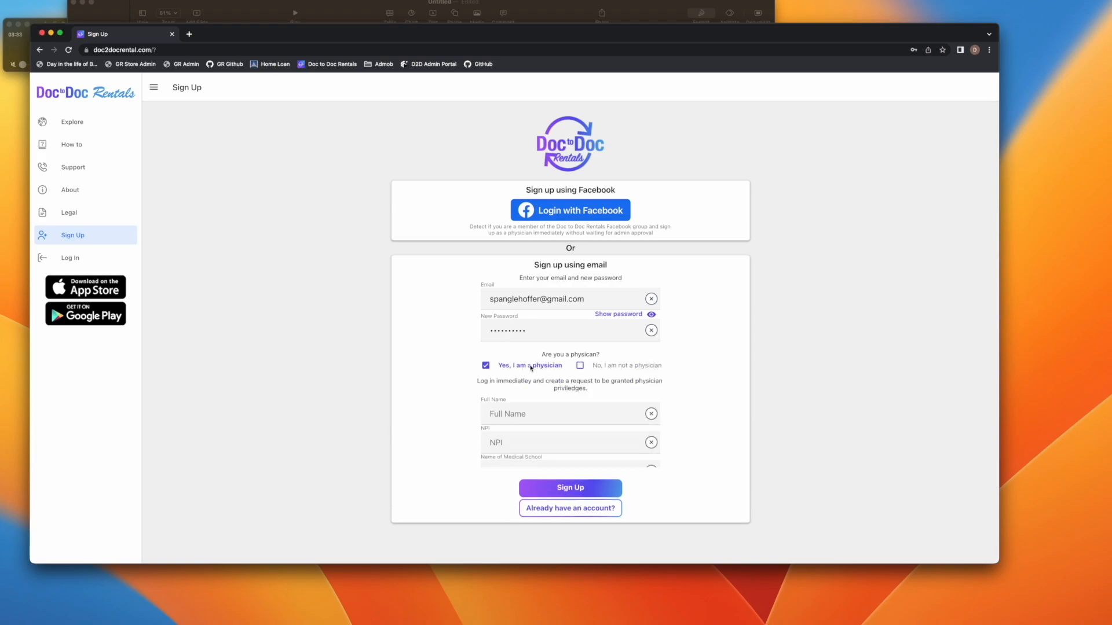
Fill in the full name, the test NPI number, medical school 'test' and current practice 'test'
scroll(435, 421, "down", 1)
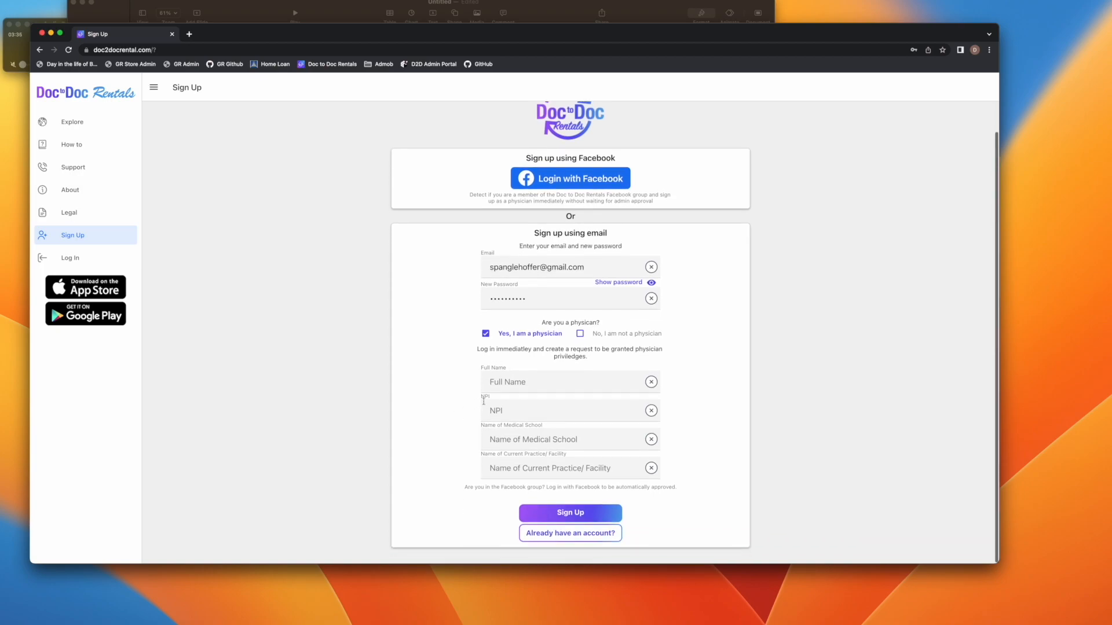
left_click(512, 384)
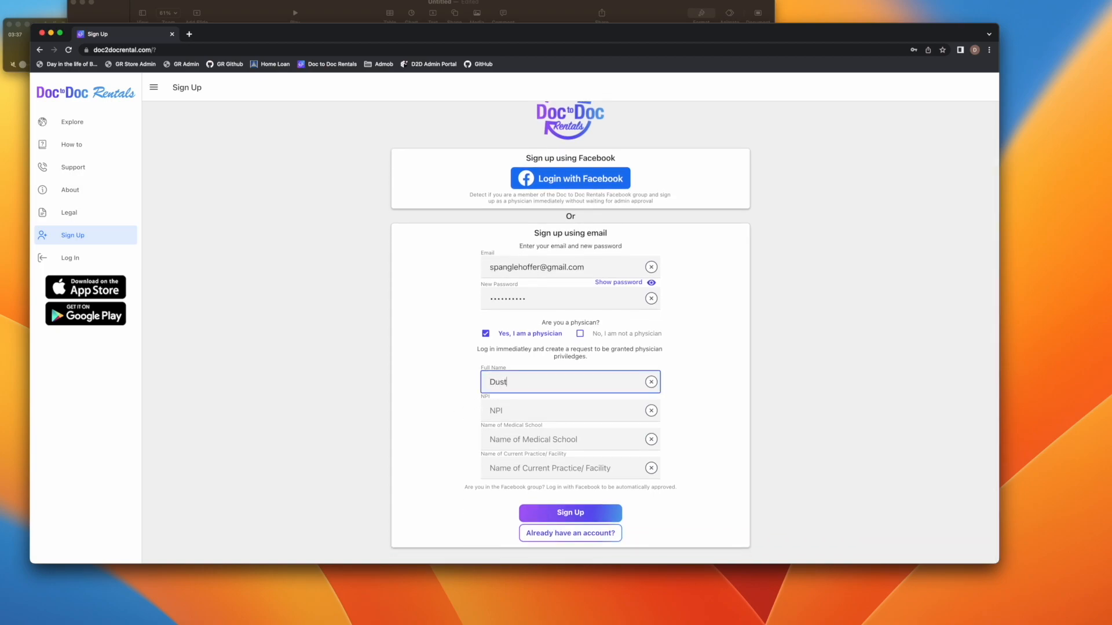
left_click(507, 432)
left_click(504, 411)
type("111111")
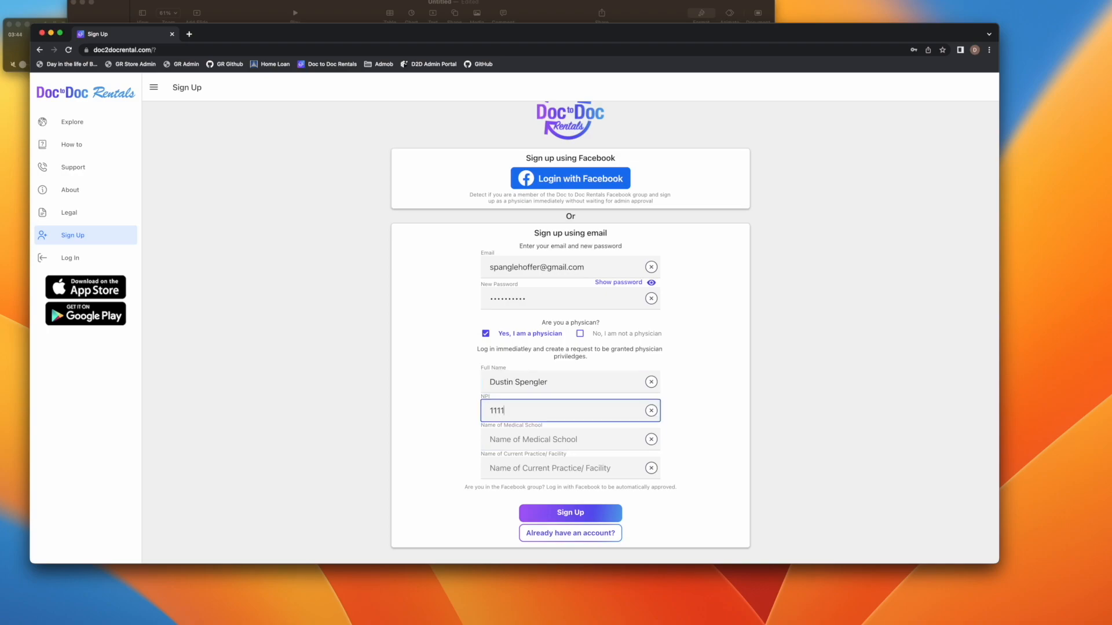
left_click(505, 436)
type("test")
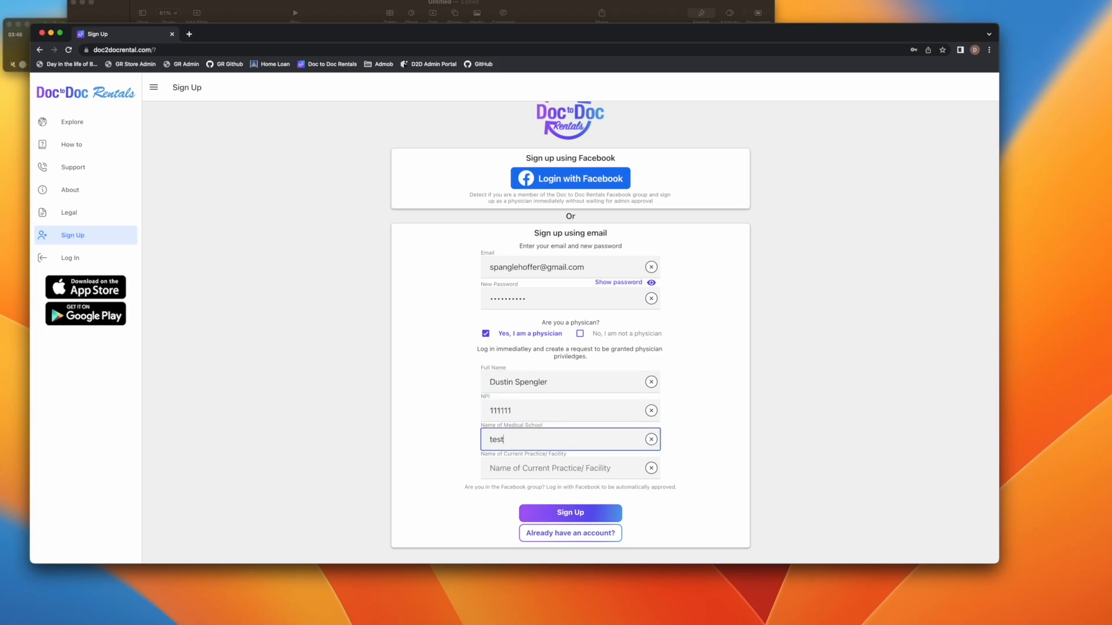
left_click(519, 474)
type("test")
left_click(697, 442)
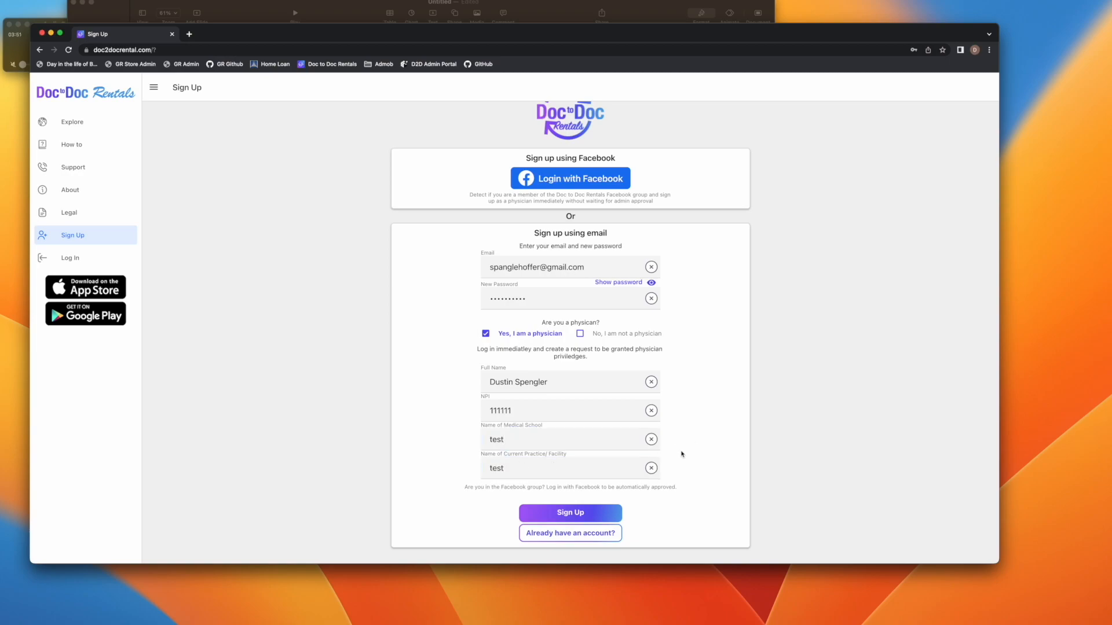
Submit the sign-up, accept the Terms of Service, and go to My Properties
left_click(594, 514)
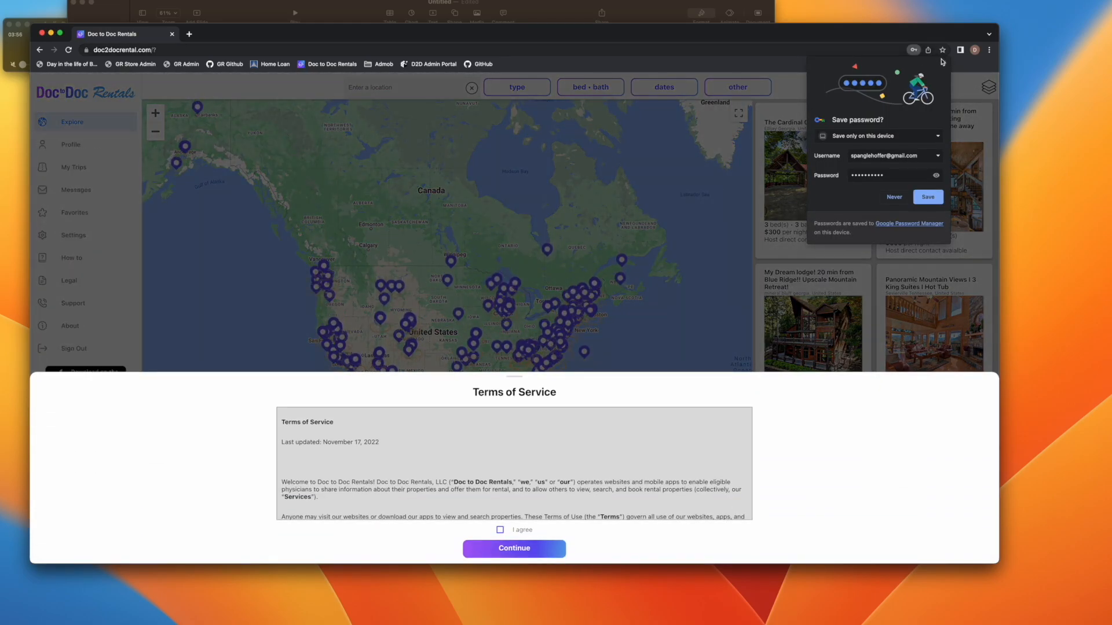
left_click(943, 62)
left_click(500, 530)
left_click(513, 548)
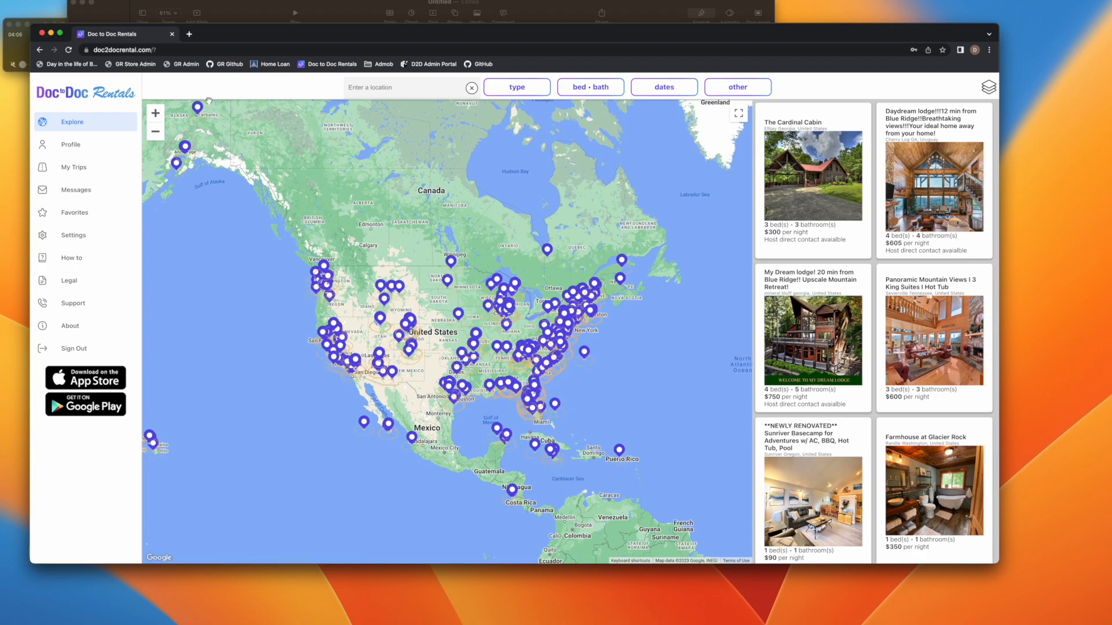
left_click_drag(268, 35, 260, 46)
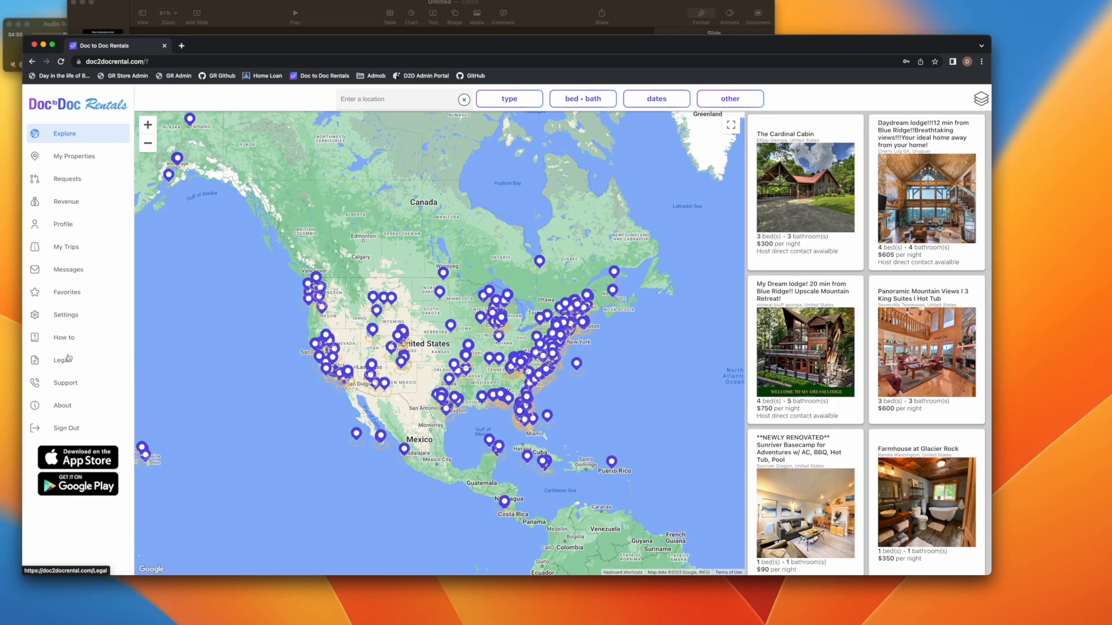
left_click(83, 159)
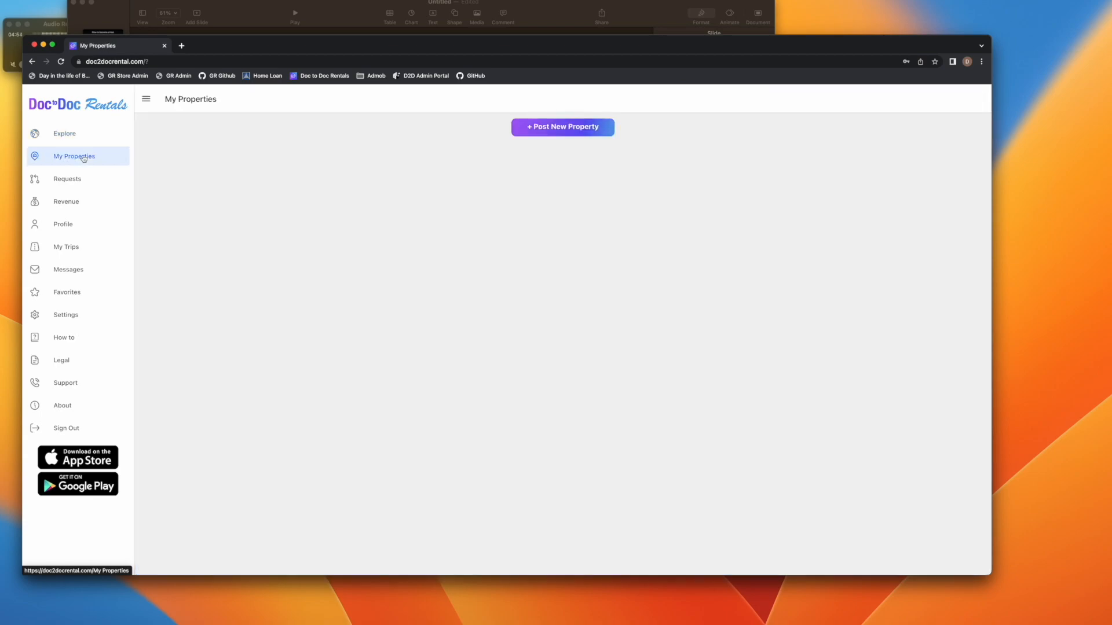
Start a new short-term rental listing titled 'Test' and upload one photo
left_click(547, 128)
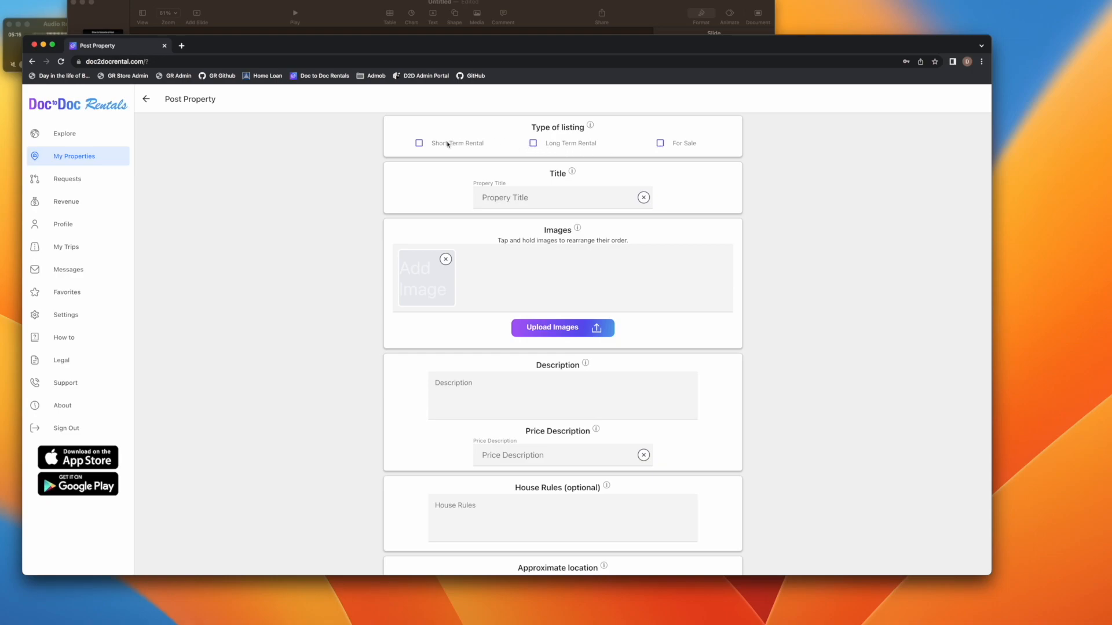
left_click(419, 143)
left_click(532, 198)
type("Test")
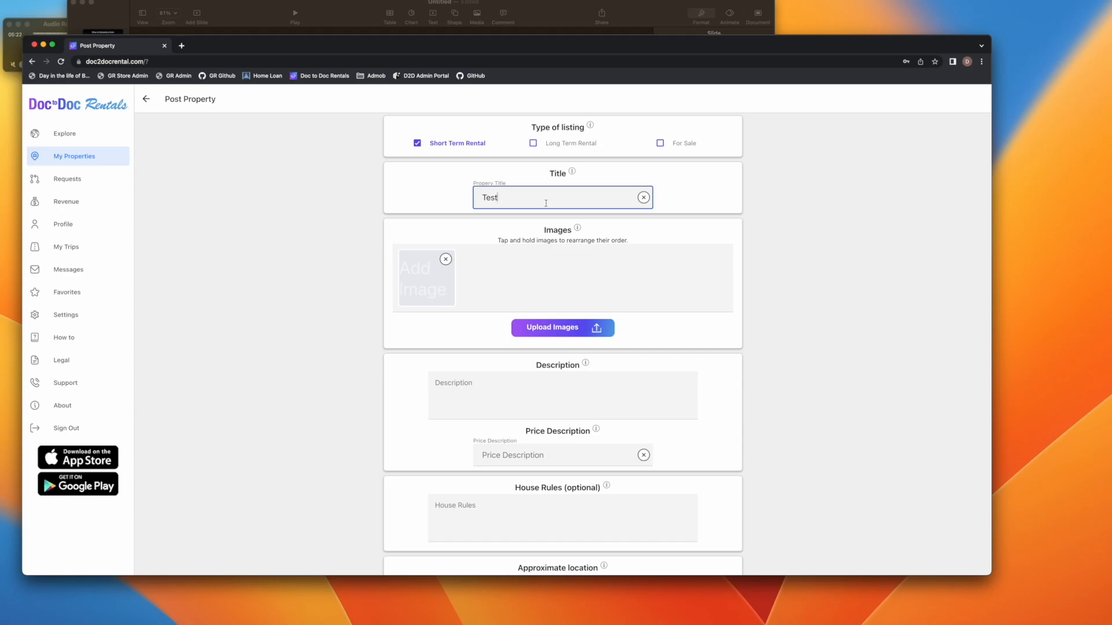
left_click(570, 328)
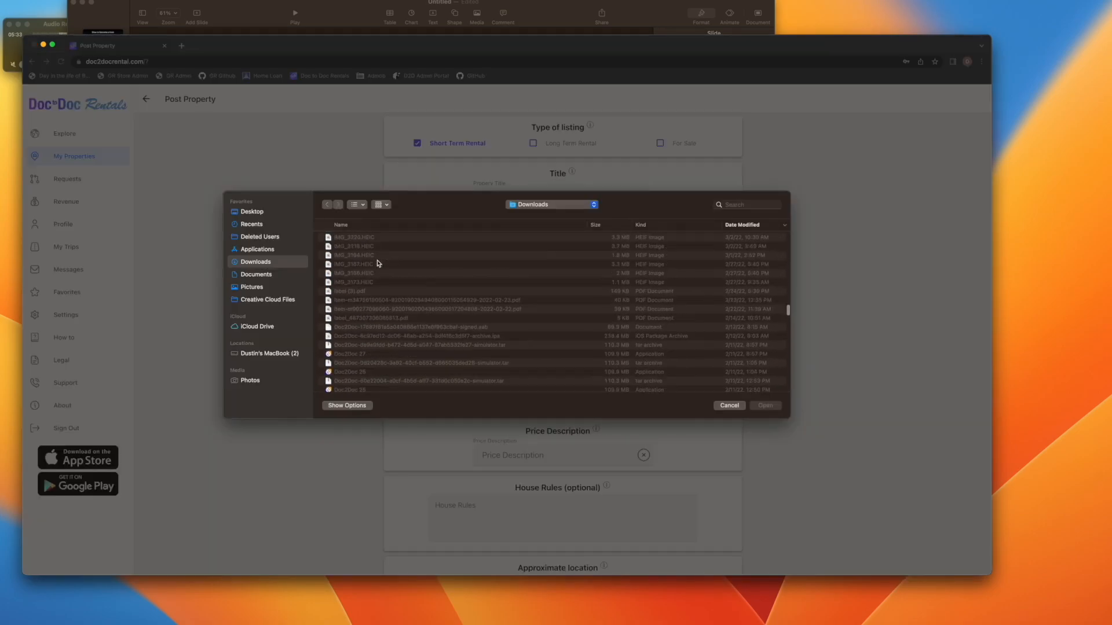
left_click(765, 405)
Give the listing the description 'test', checking the title guidance along the way
left_click(586, 404)
type("test")
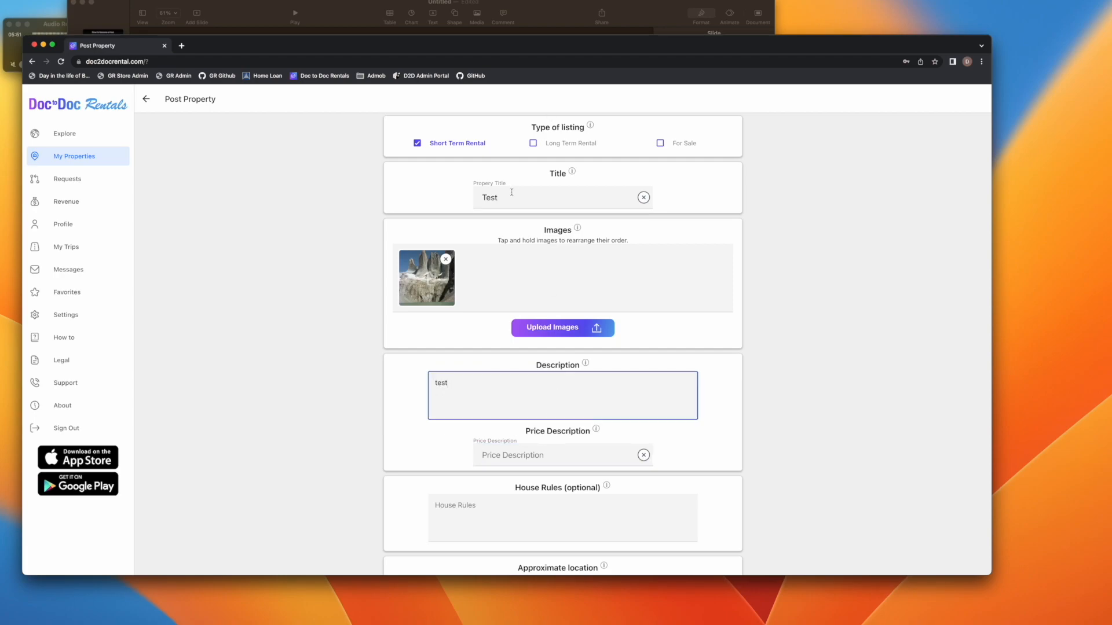
left_click(572, 172)
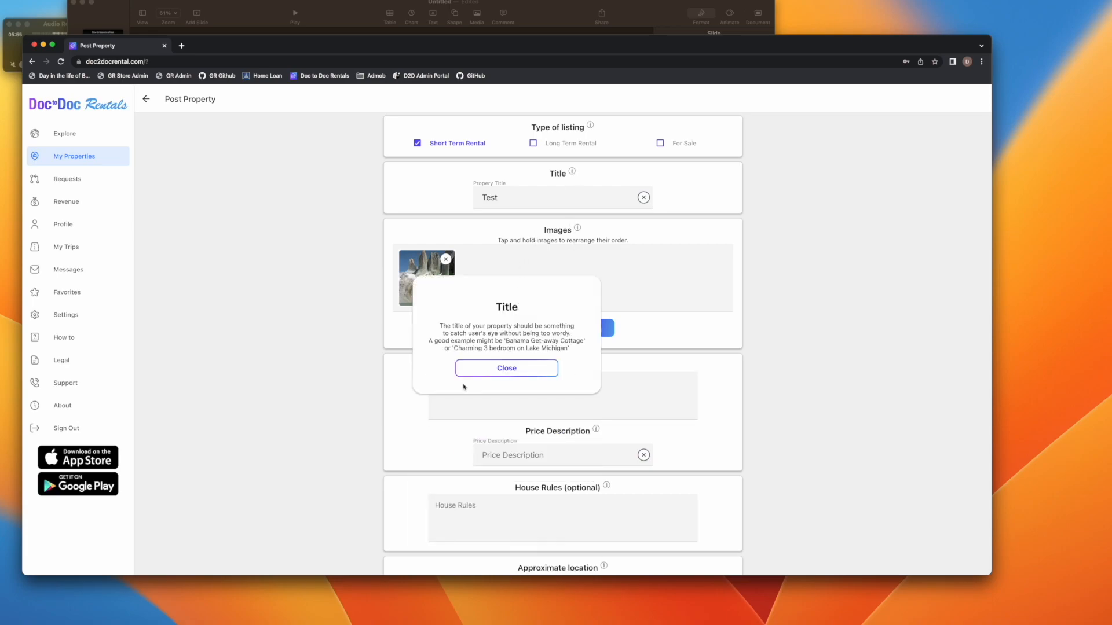
left_click(510, 371)
left_click(497, 398)
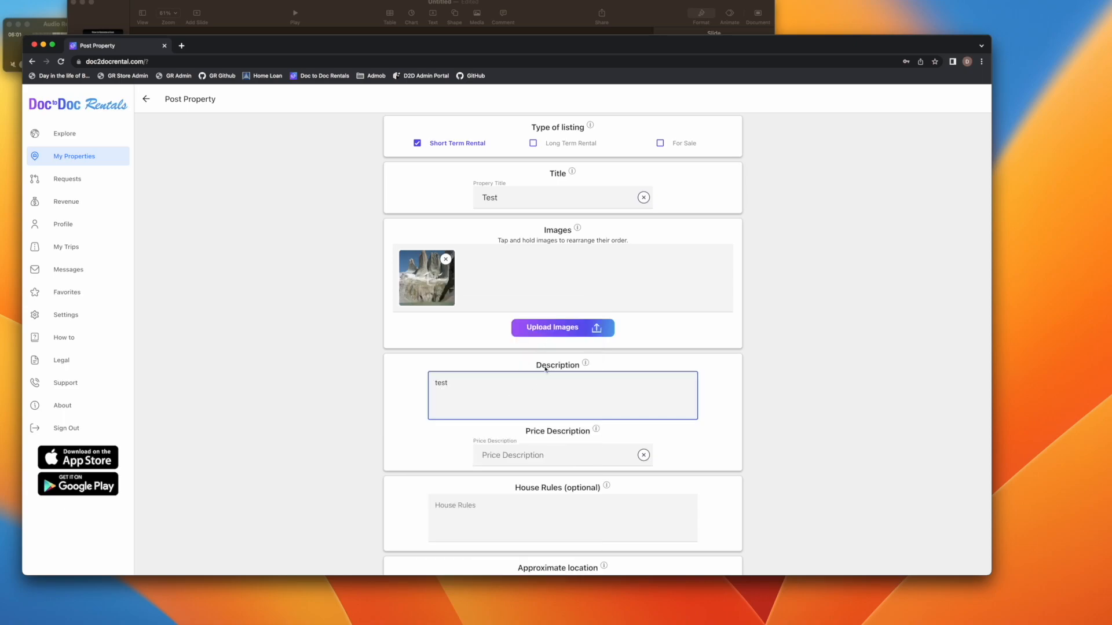
left_click(534, 458)
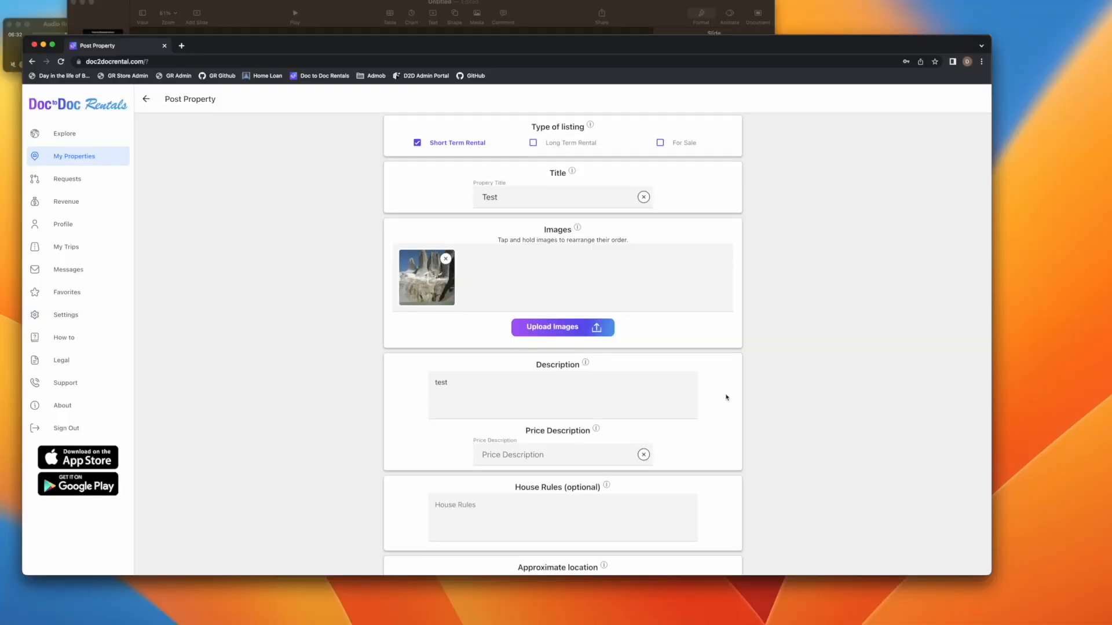
scroll(727, 397, "down", 5)
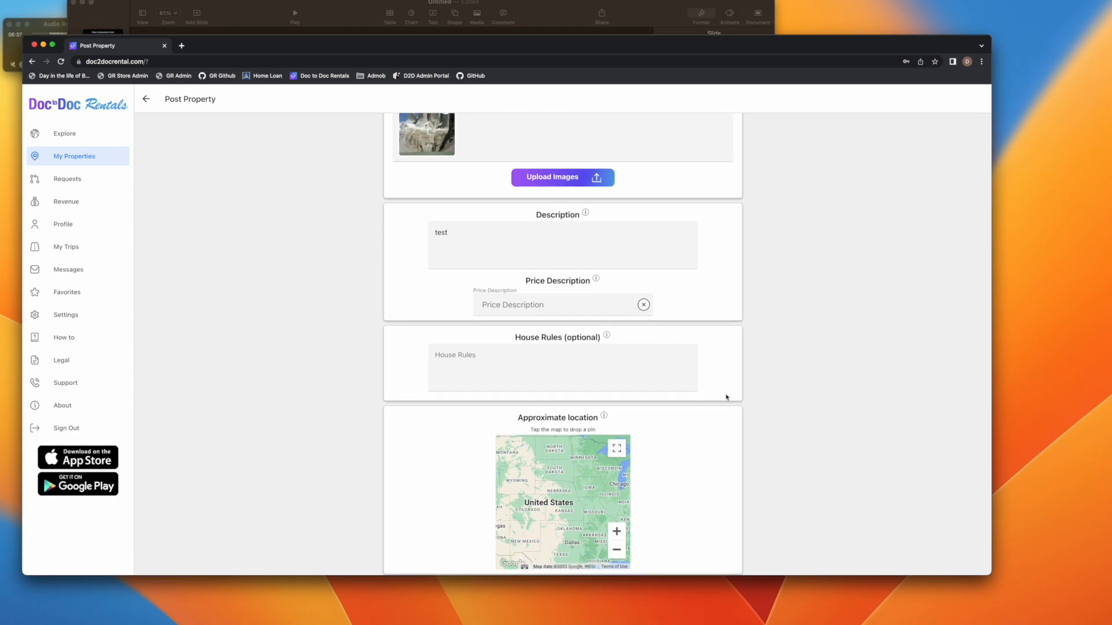
Enter 'test' as the price description
scroll(726, 397, "down", 1)
left_click(518, 286)
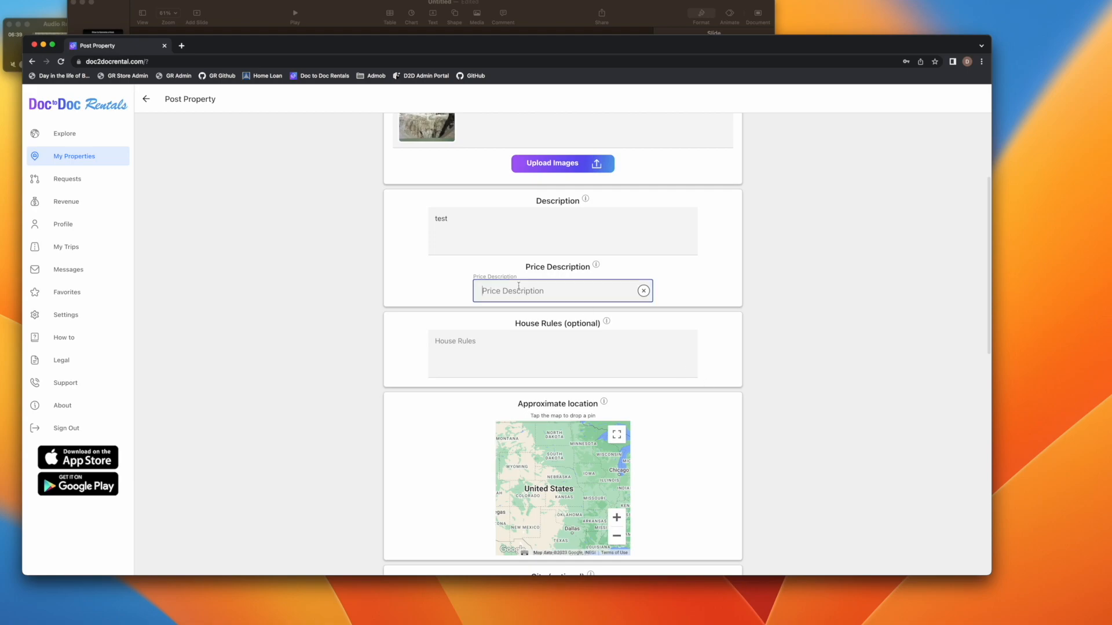
left_click(697, 285)
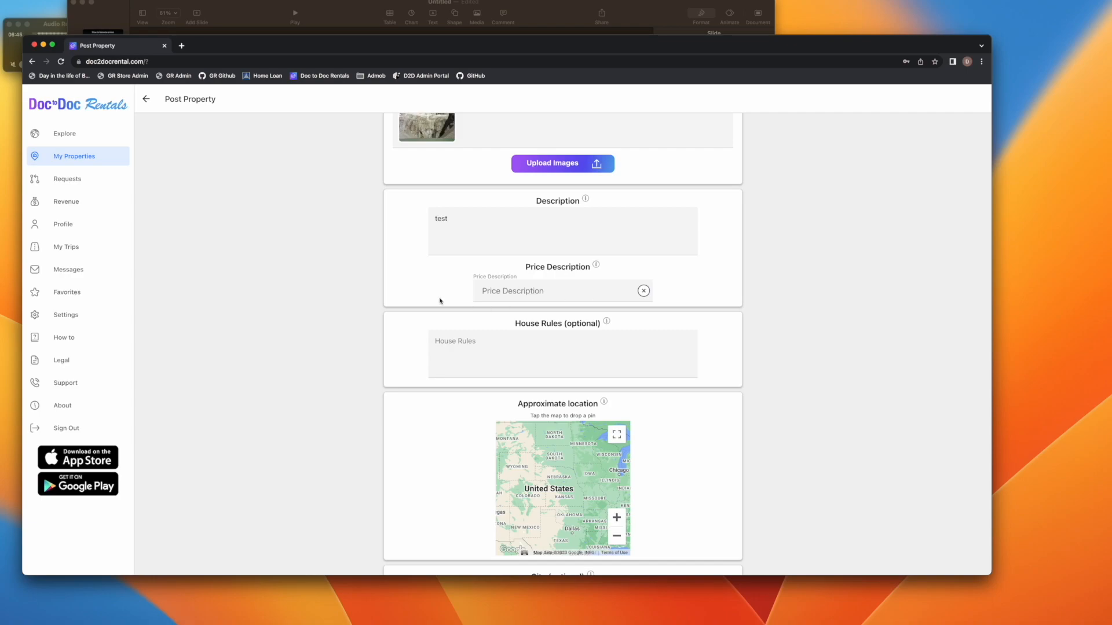
scroll(388, 339, "down", 1)
left_click(539, 272)
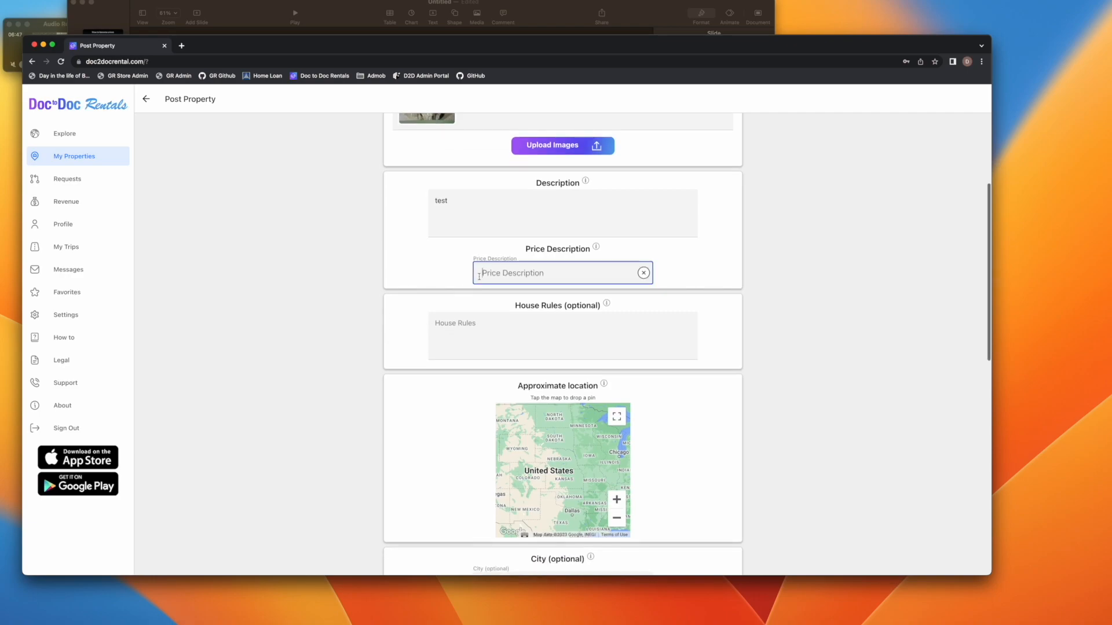
type("test")
left_click(837, 296)
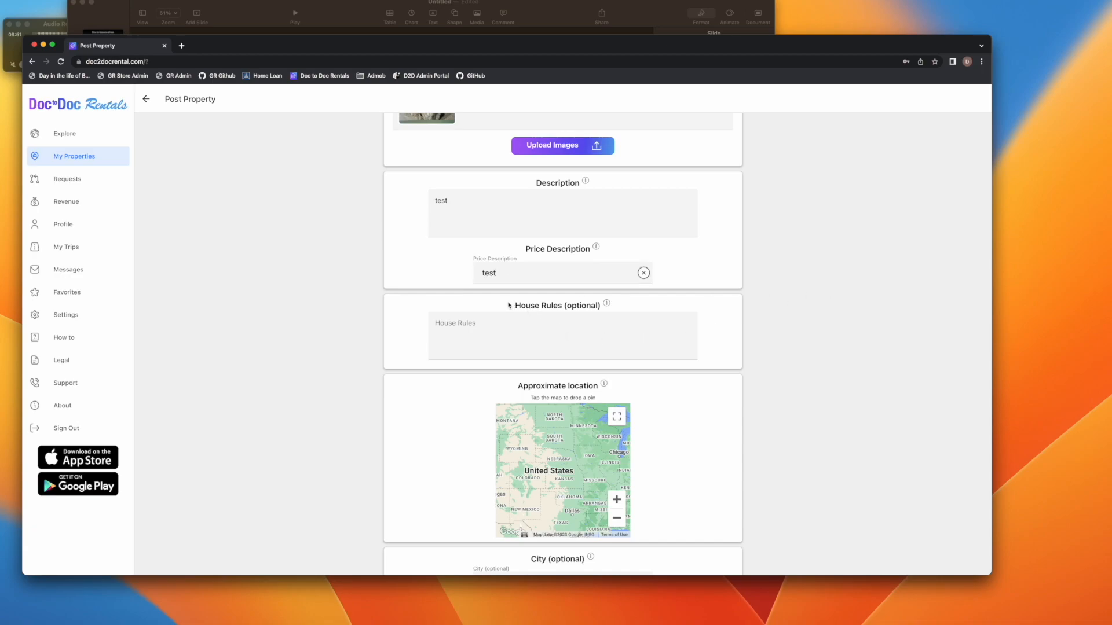
Drop the approximate-location pin on Wenatchee, filling Wenatchee, Washington, United States
scroll(768, 352, "down", 2)
scroll(768, 352, "down", 2)
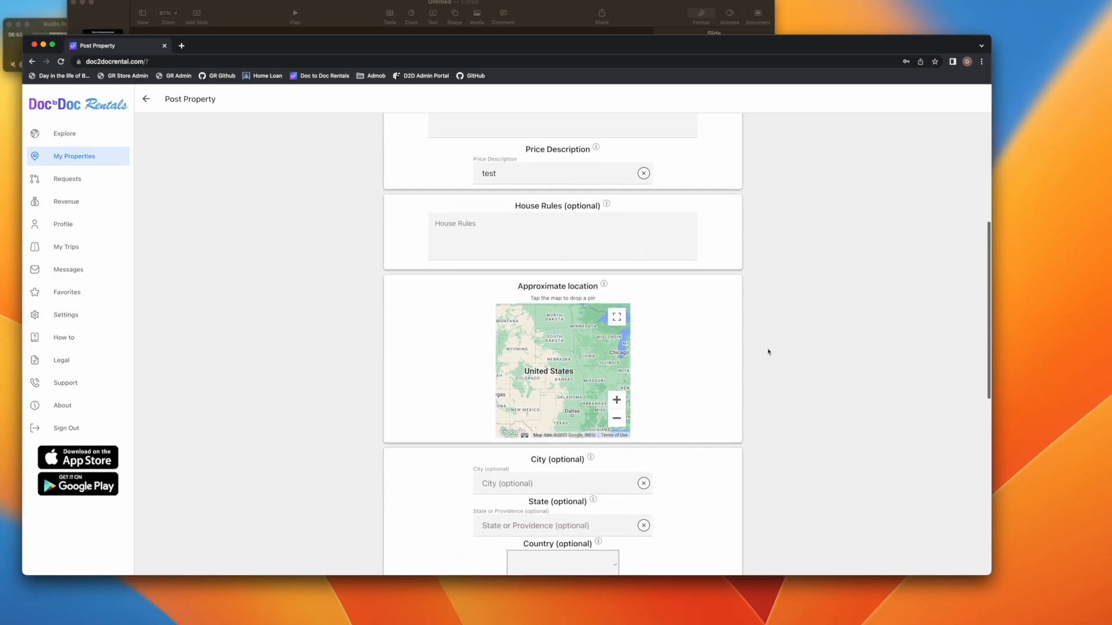
left_click_drag(503, 341, 549, 351)
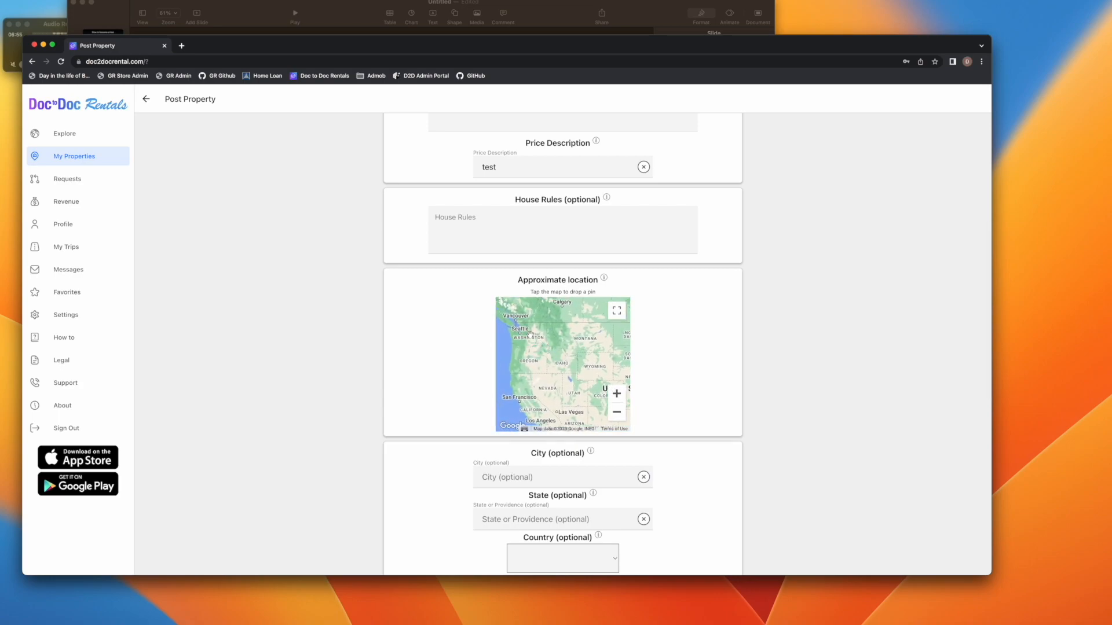
left_click(616, 393)
left_click(616, 393)
left_click_drag(510, 326, 539, 394)
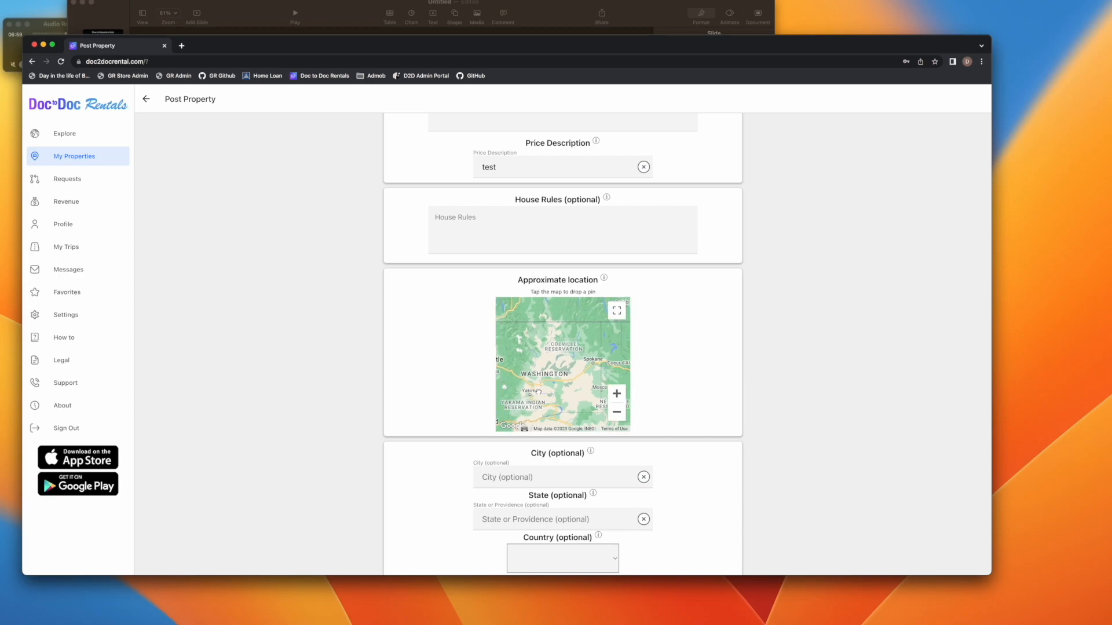
scroll(524, 376, "up", 3)
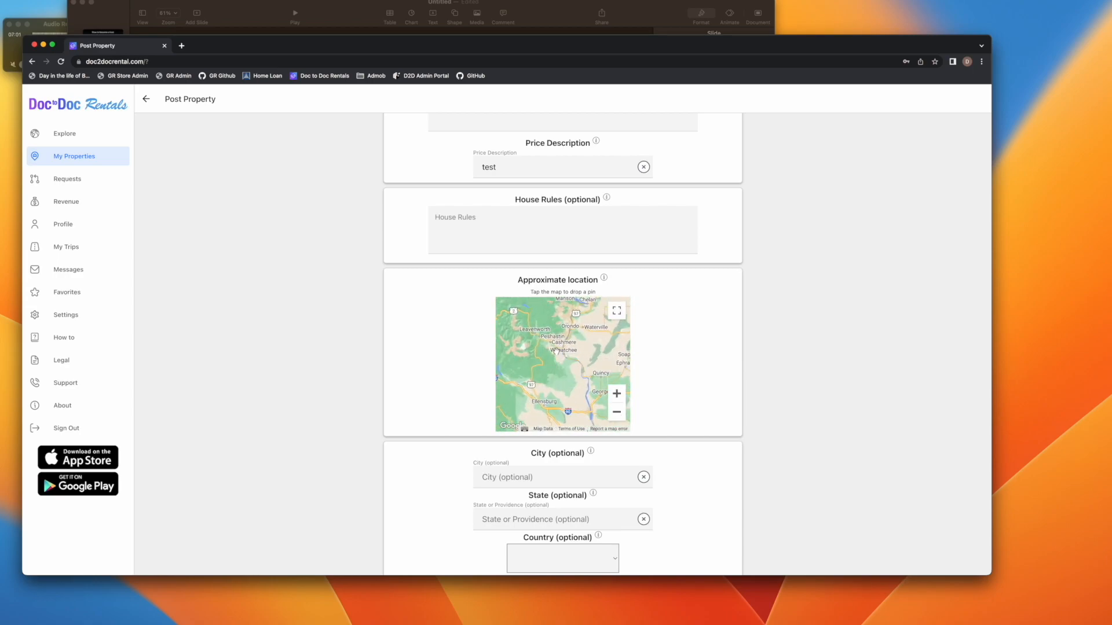
left_click(562, 352)
scroll(756, 397, "down", 5)
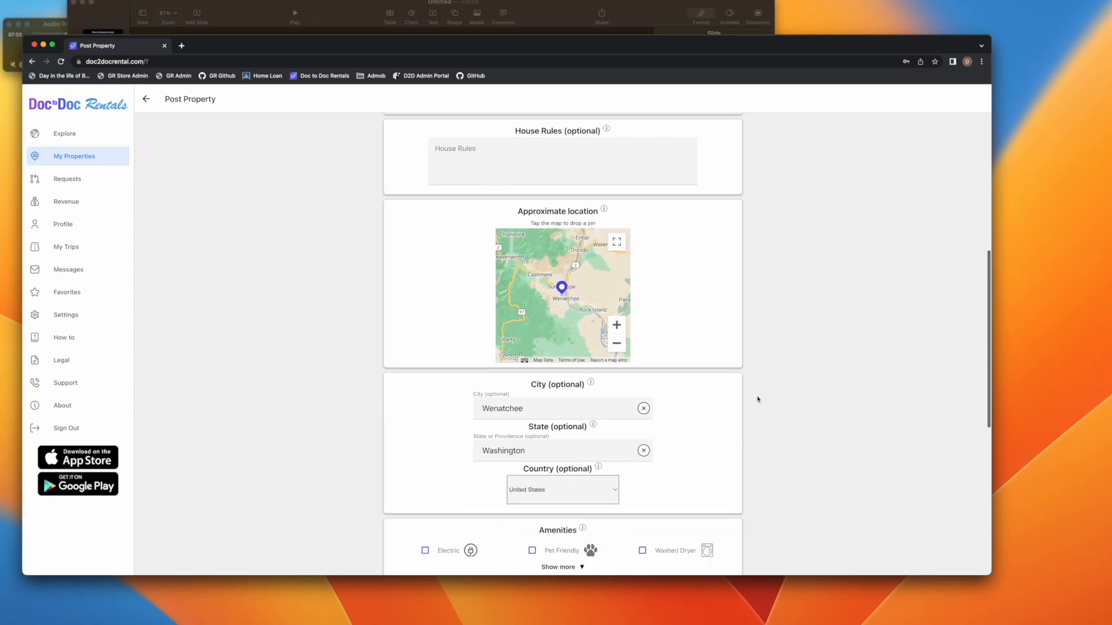
scroll(757, 400, "down", 2)
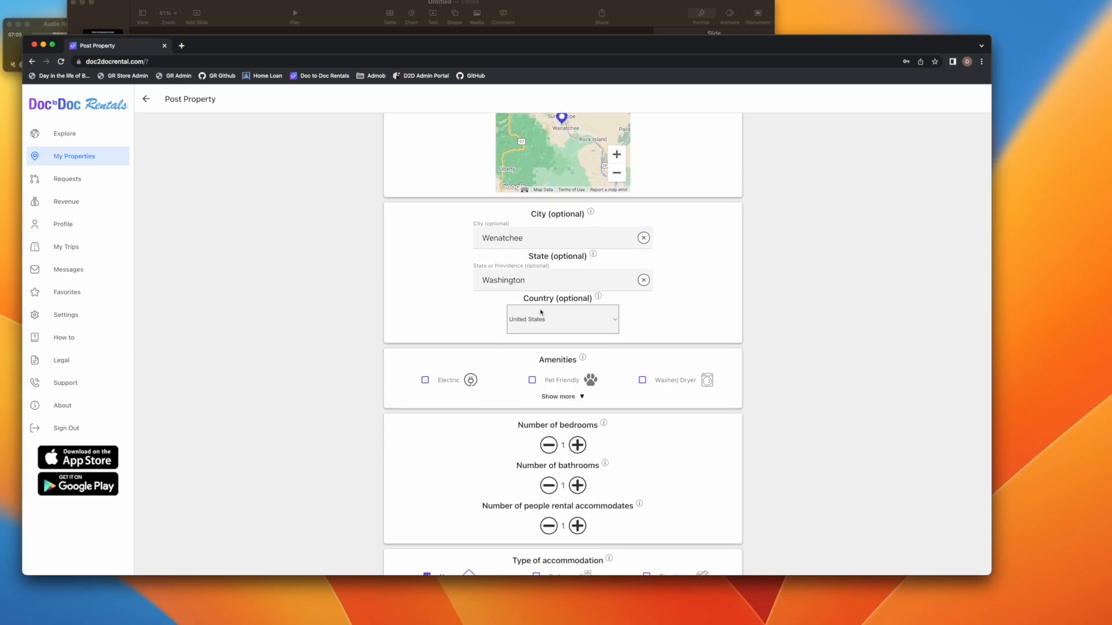
Expand the full amenities list and tick Pet Friendly
left_click(579, 397)
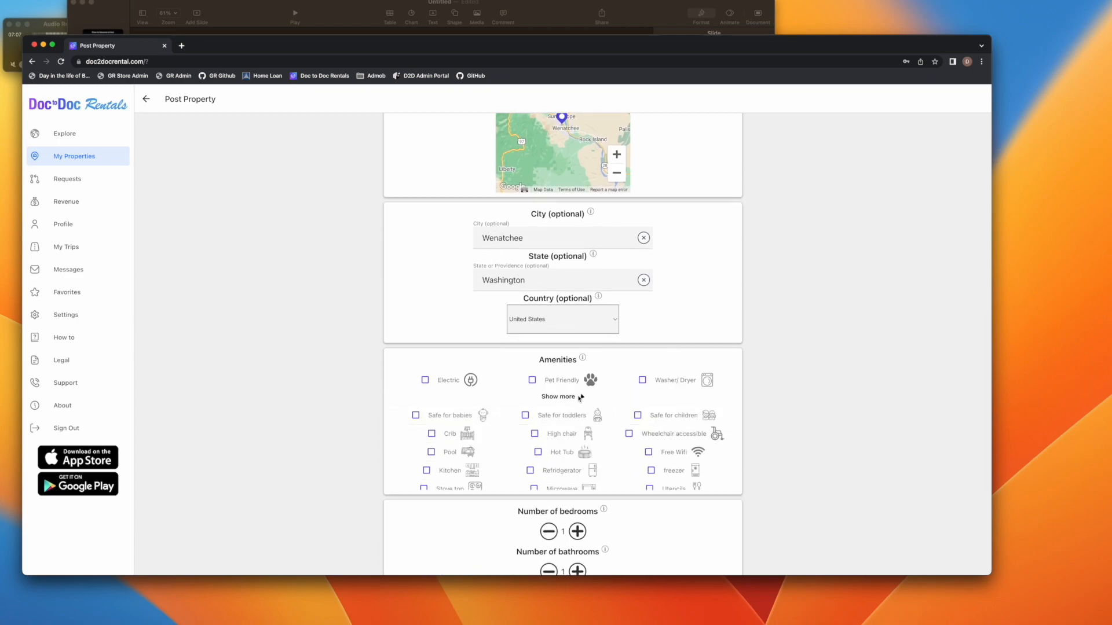
scroll(796, 400, "down", 2)
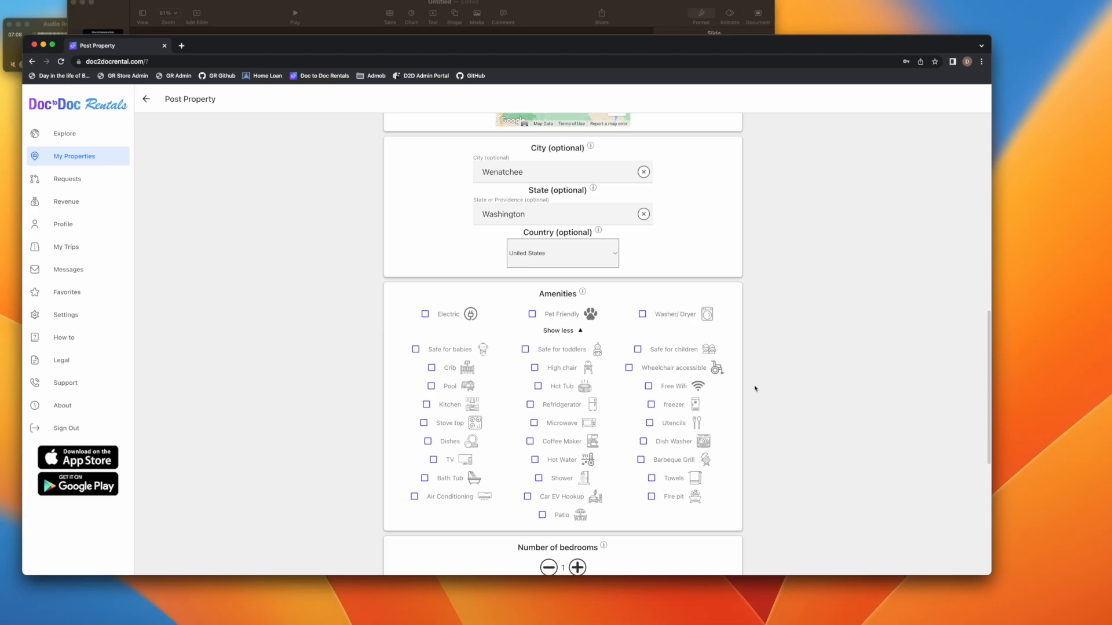
scroll(718, 374, "down", 10)
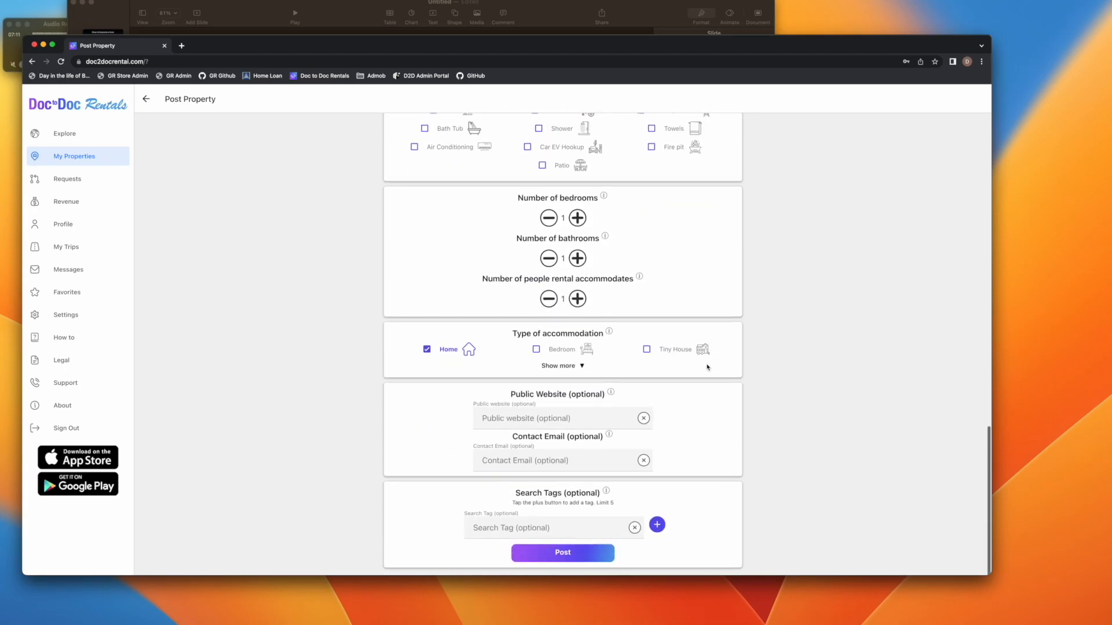
scroll(707, 368, "up", 9)
left_click(590, 249)
scroll(807, 385, "down", 2)
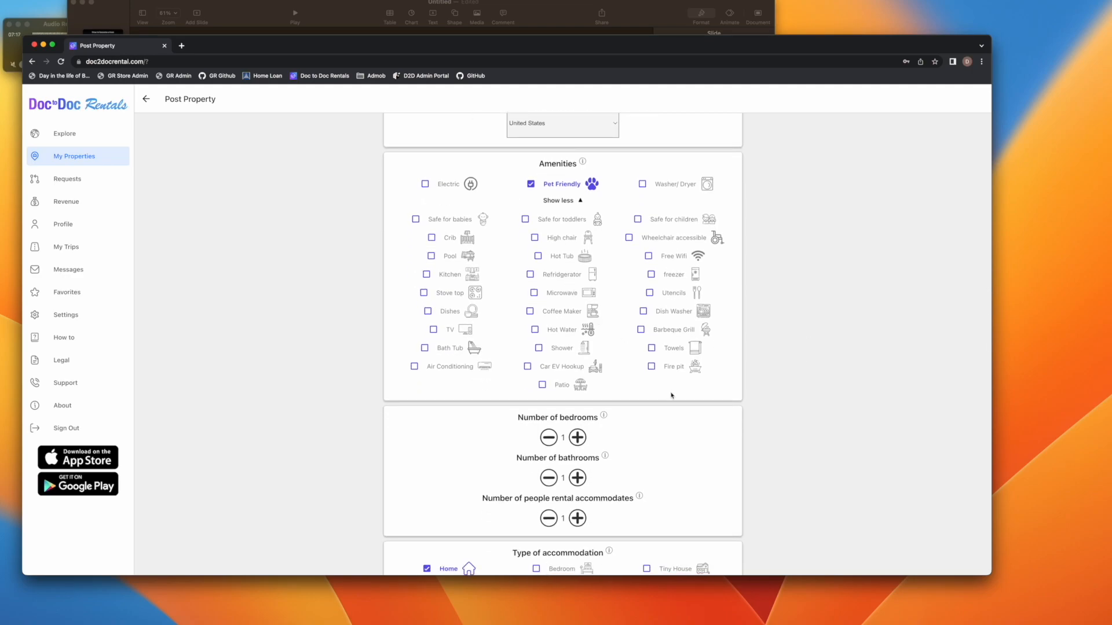
scroll(671, 393, "down", 3)
scroll(643, 324, "up", 2)
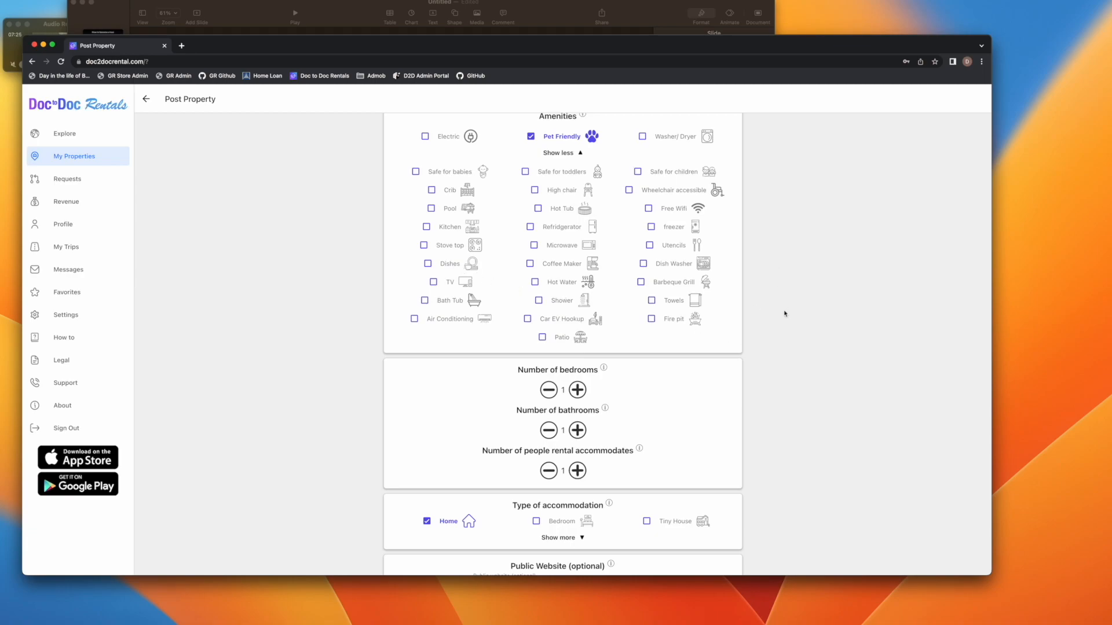
scroll(788, 330, "down", 1)
scroll(776, 339, "down", 2)
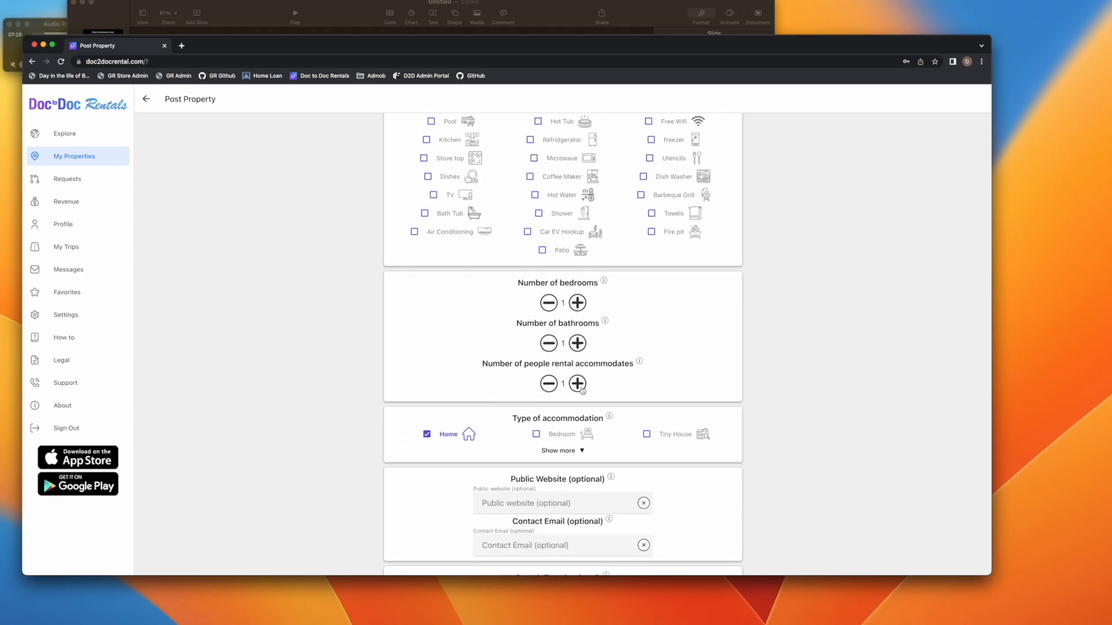
Expand Type of accommodation to show options like Yurt, Cabin and Hostel, keeping Home
scroll(582, 391, "down", 1)
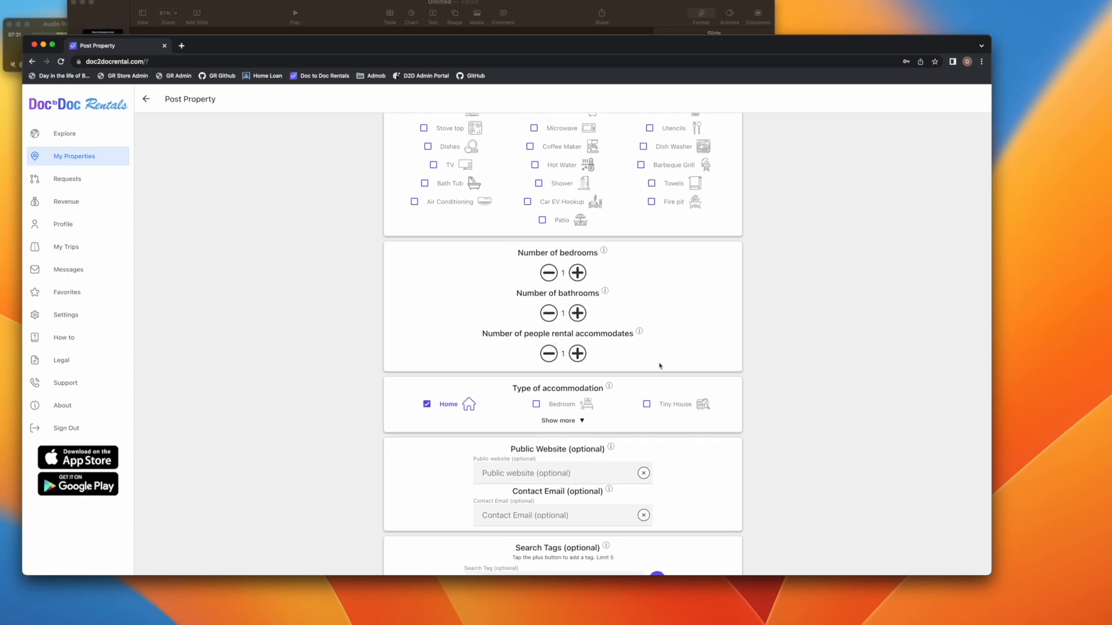
scroll(660, 366, "down", 2)
left_click(575, 365)
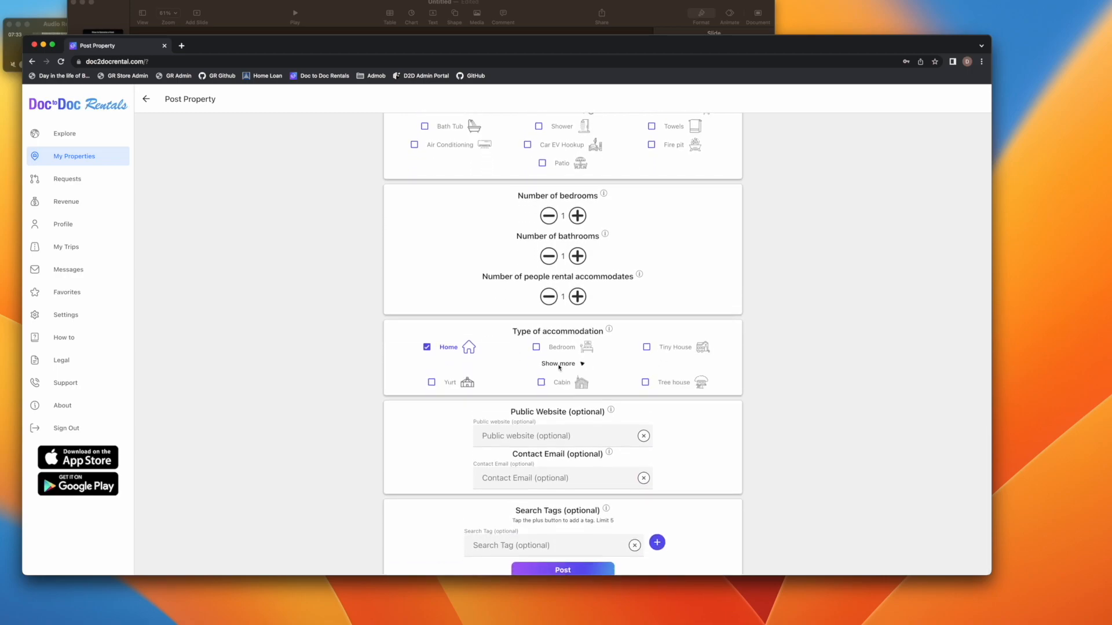
scroll(757, 361, "down", 1)
scroll(758, 362, "down", 2)
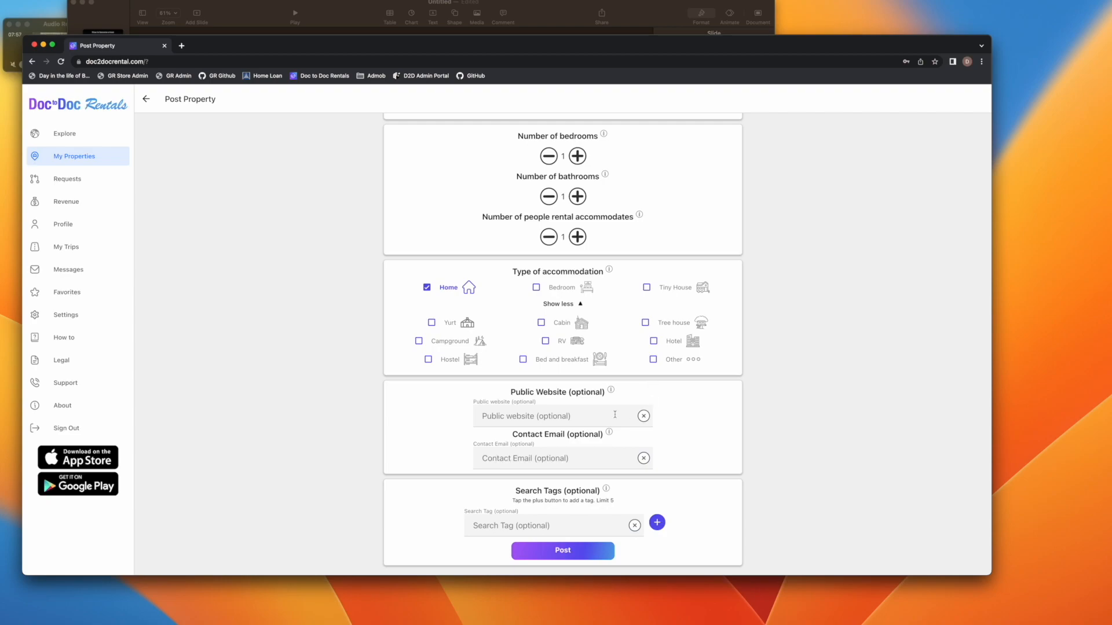
Add the search tags beach, ski and dogs, then post the listing
left_click(568, 421)
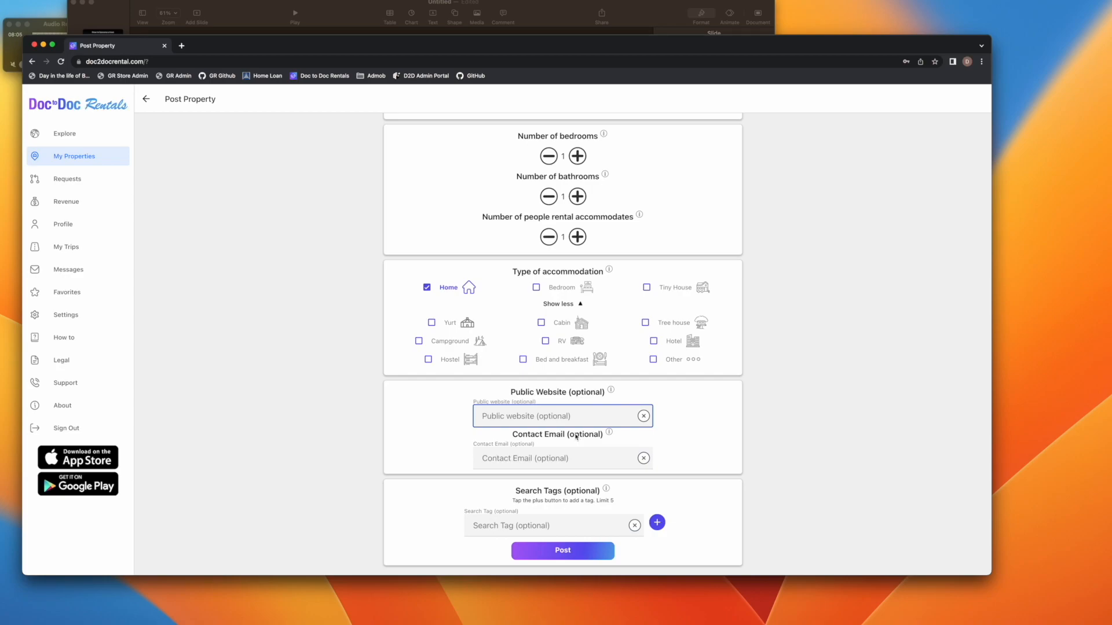
left_click(540, 458)
left_click(467, 455)
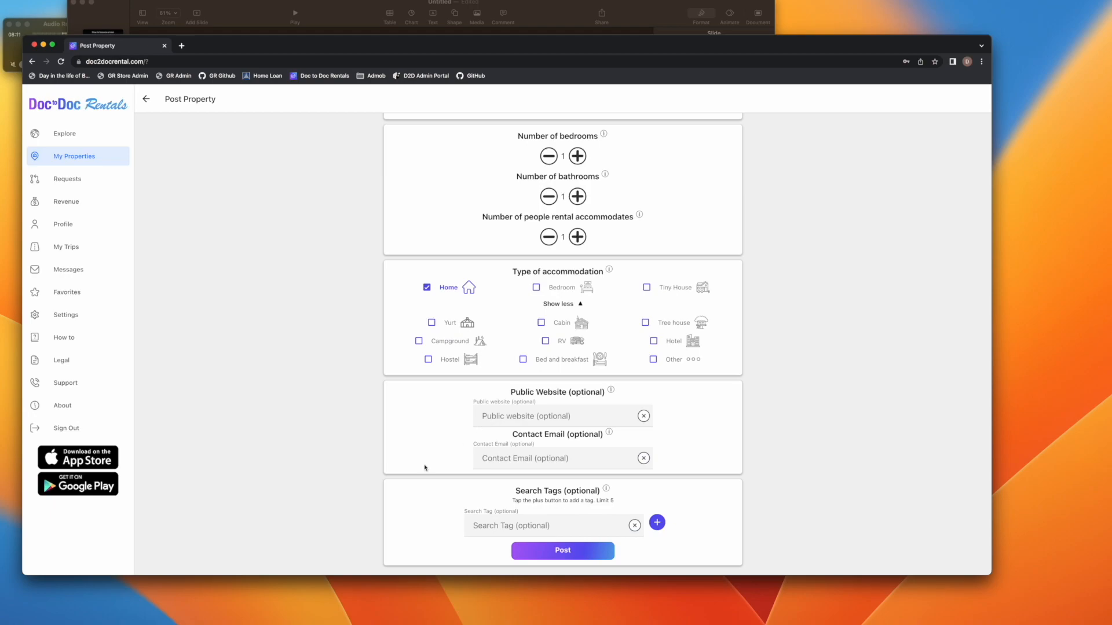
left_click(516, 526)
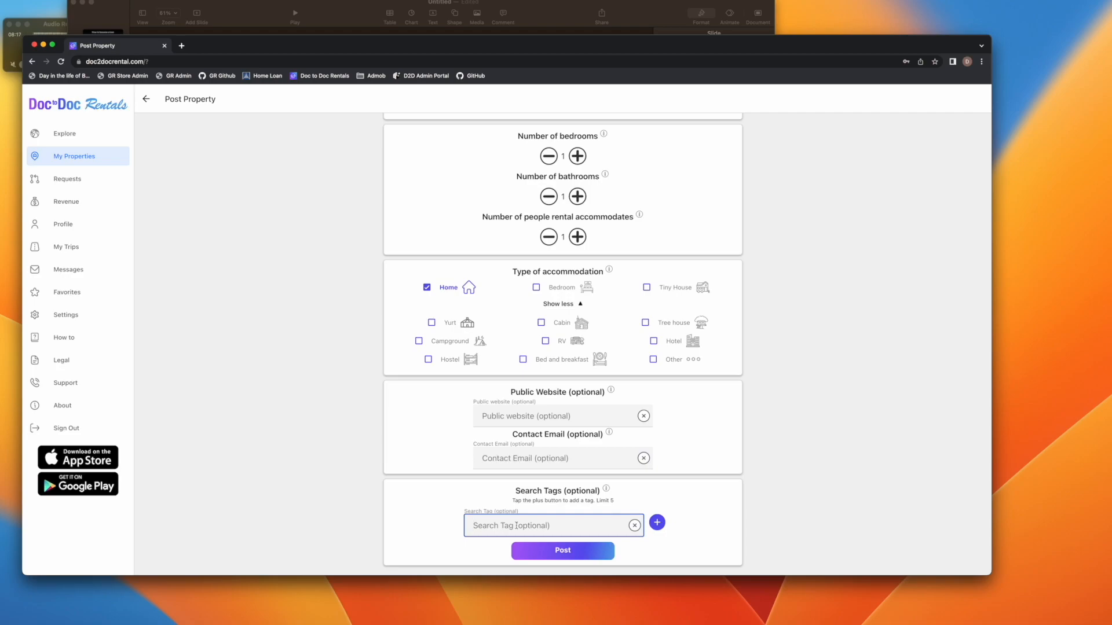
type("beach")
left_click(657, 522)
type("ski")
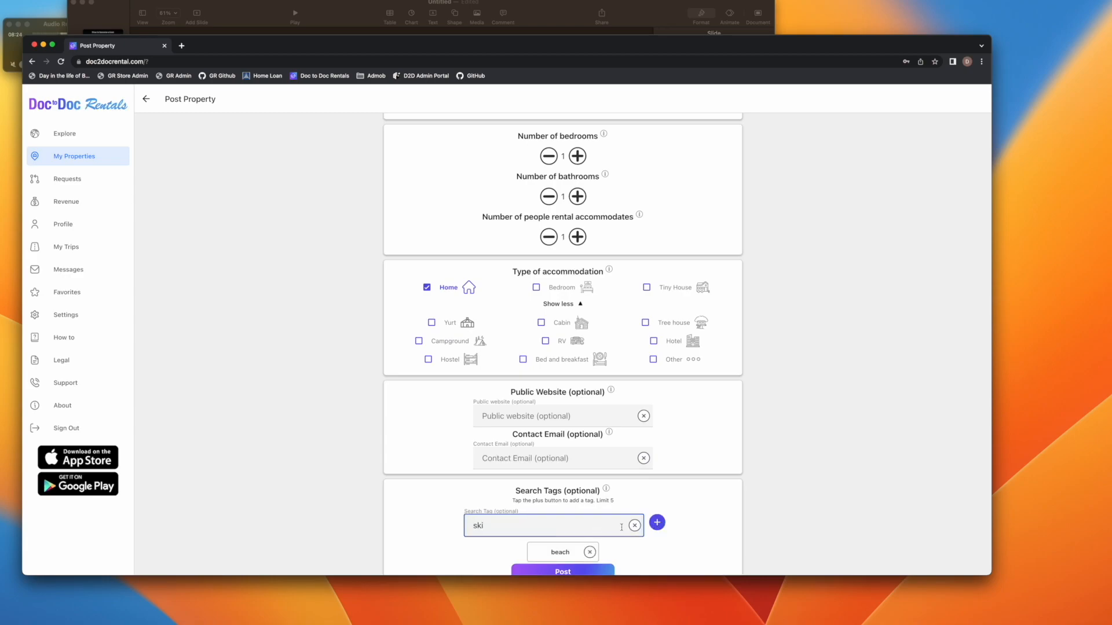
left_click(657, 522)
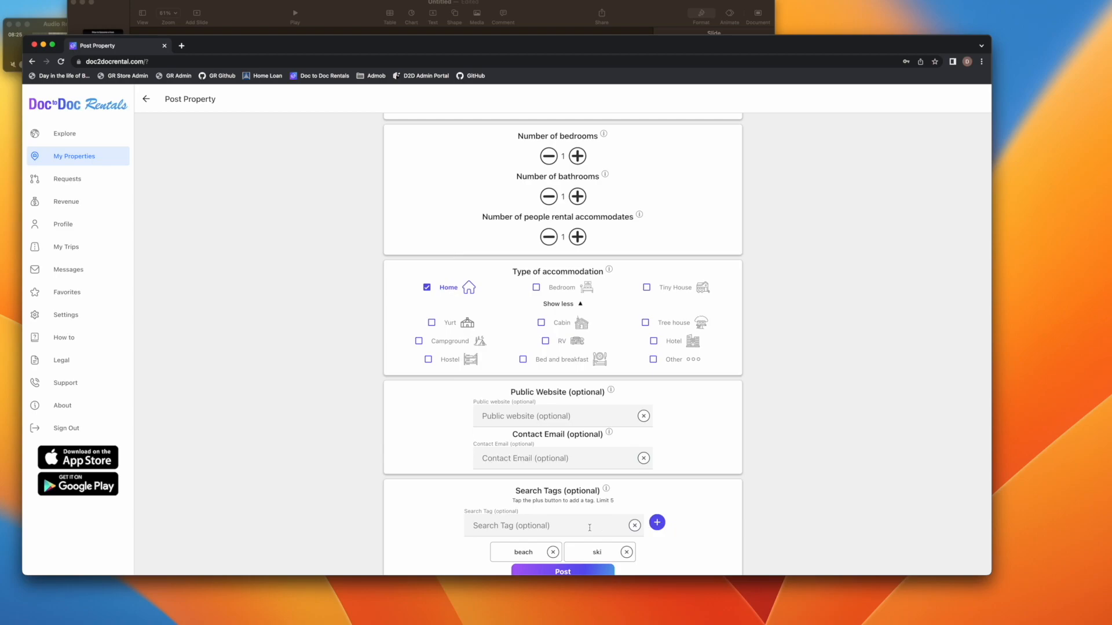
type("dogs")
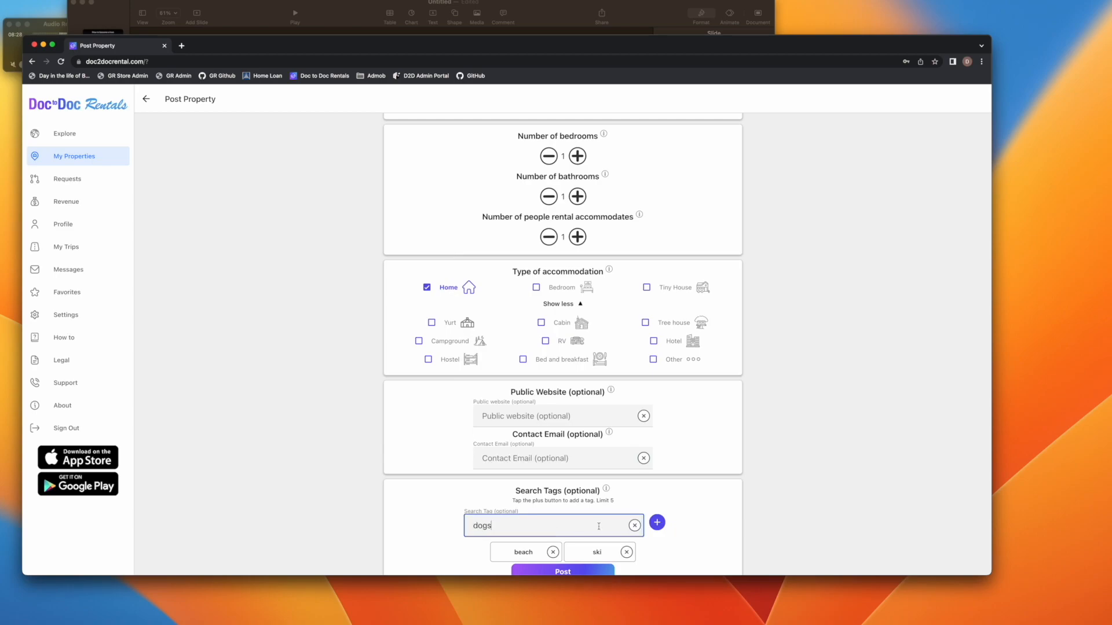
left_click(657, 523)
scroll(736, 497, "down", 1)
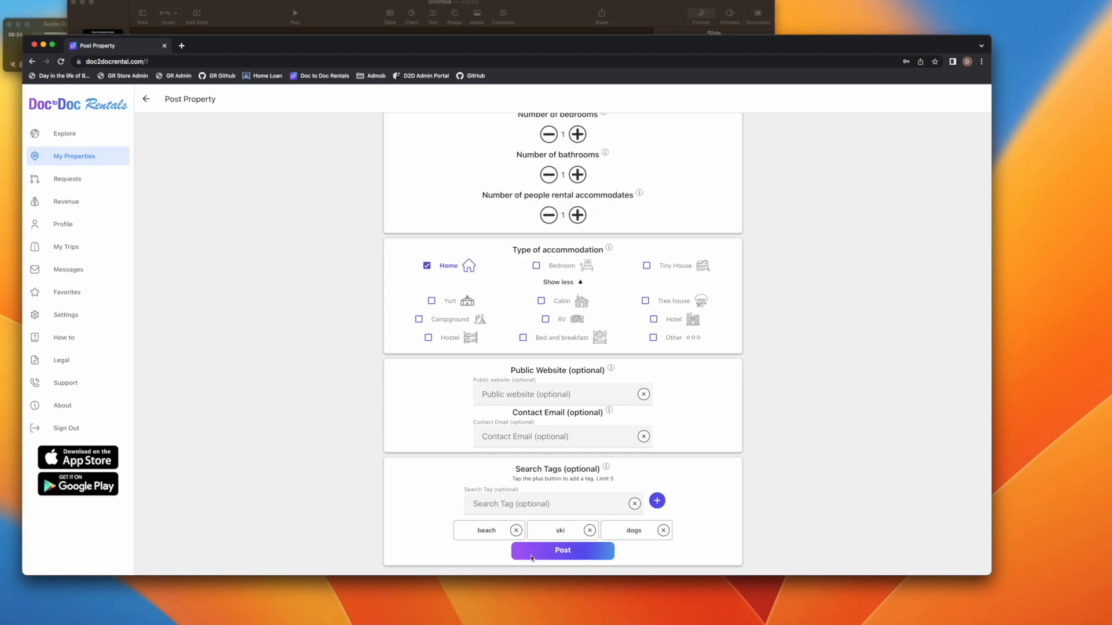
left_click(542, 555)
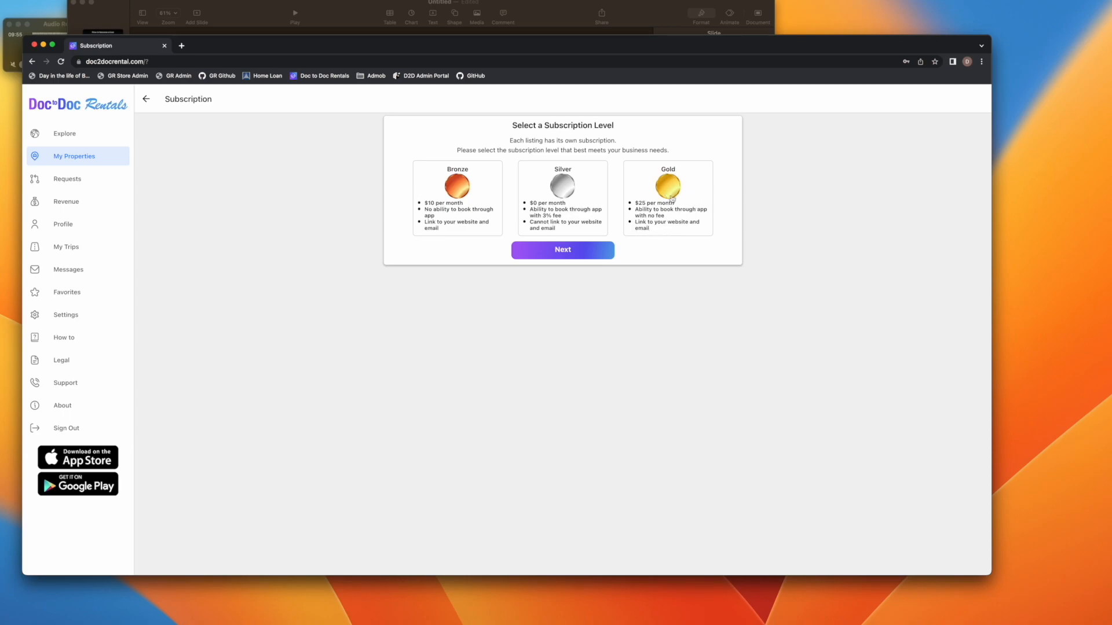
Load doc2docrental.com in a new tab to browse the Explore map, then return to the subscription tab
left_click(182, 46)
type("doc'")
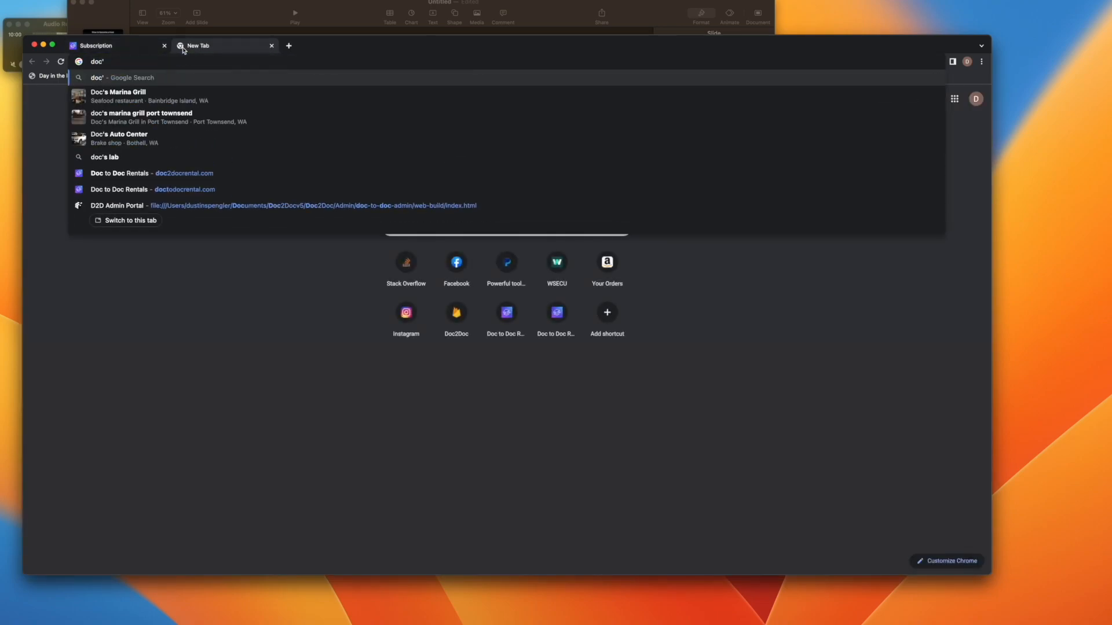
key("BackSpace")
type("2")
key("Return")
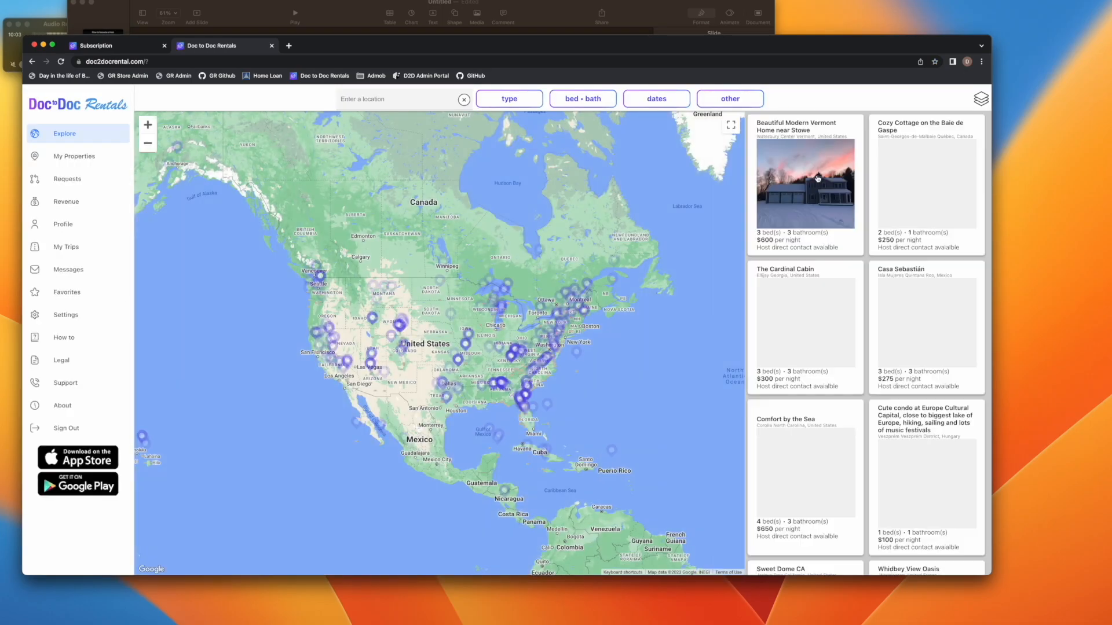
scroll(816, 175, "down", 4)
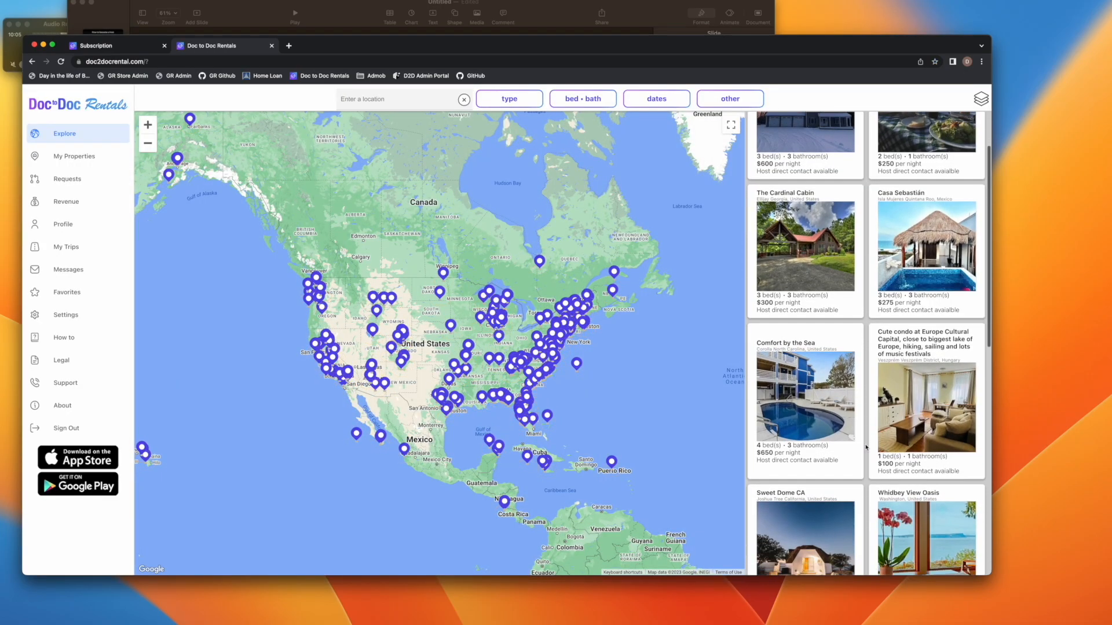
scroll(866, 447, "down", 5)
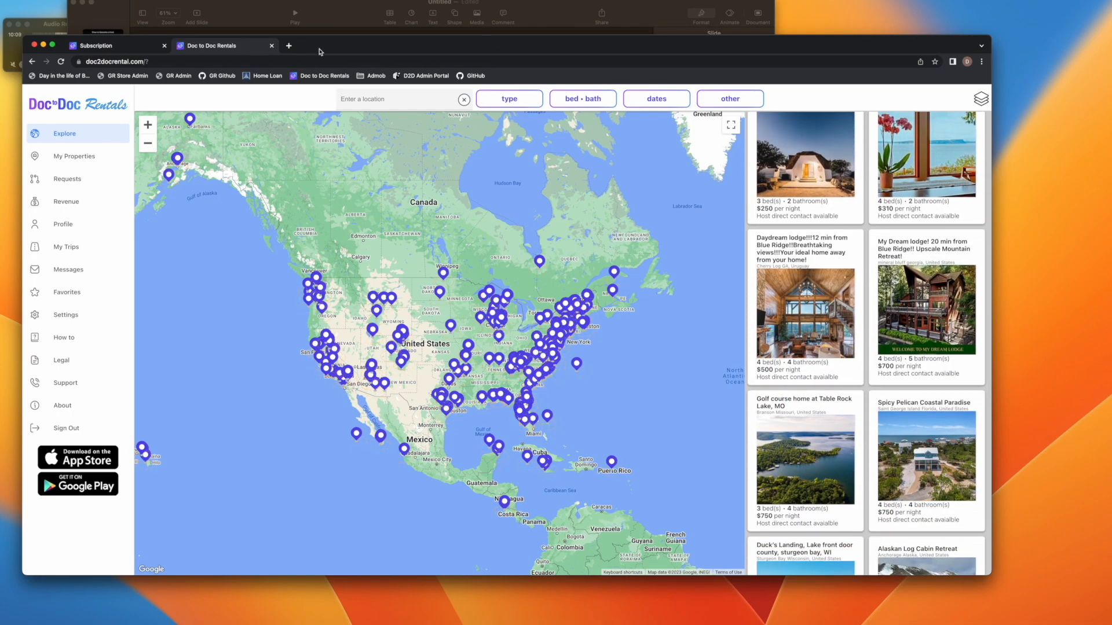
left_click(124, 48)
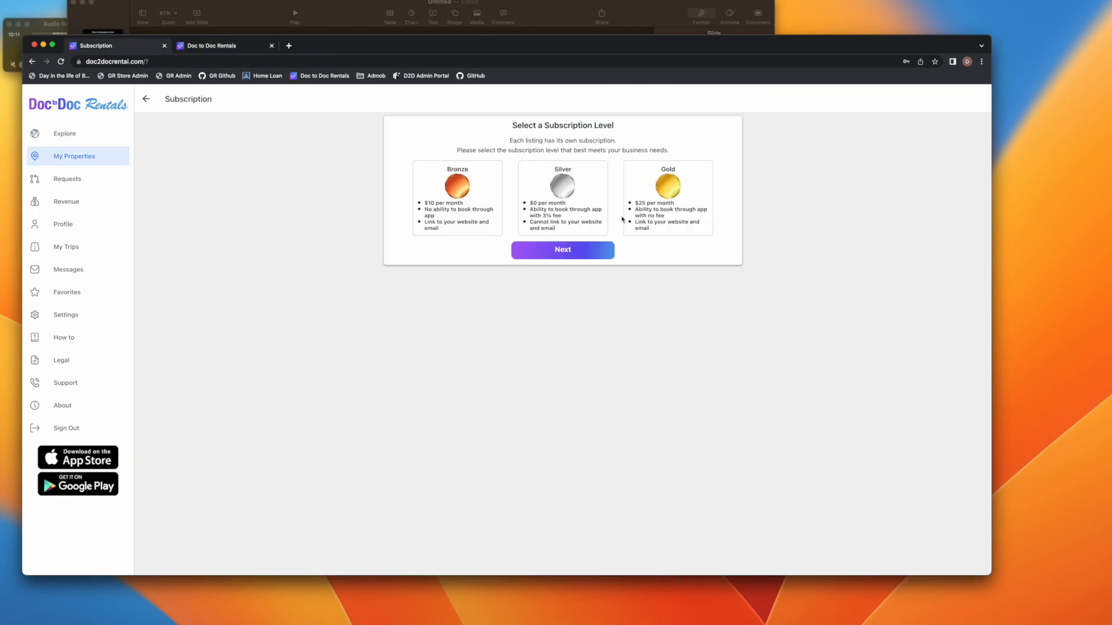
Pick the Silver subscription, continue, and set Enable AutoBooking to No
left_click(570, 209)
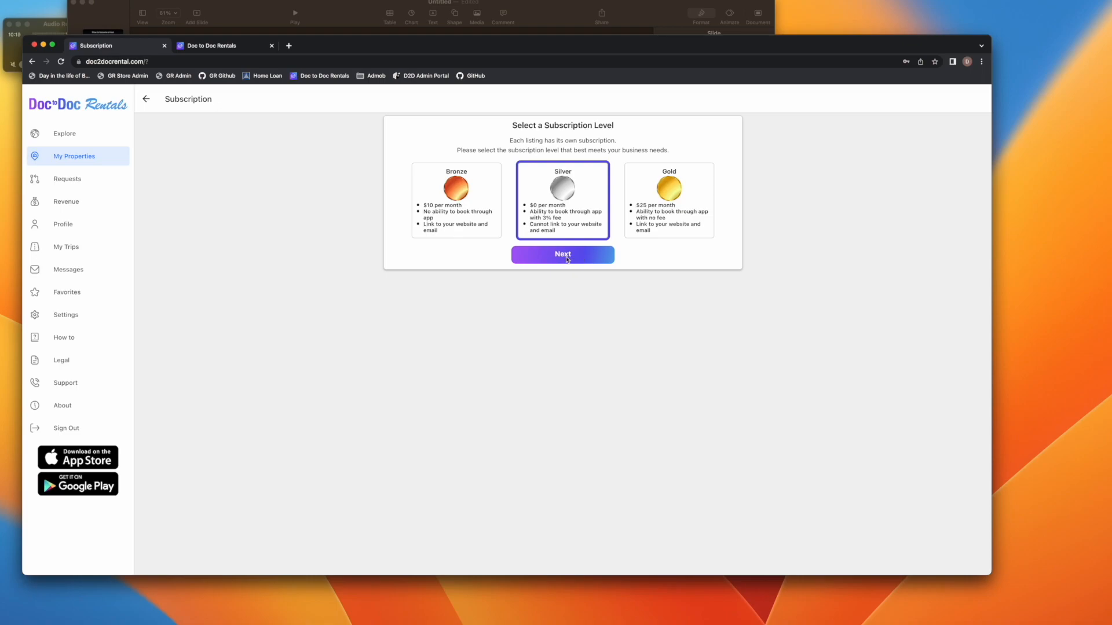
left_click(603, 260)
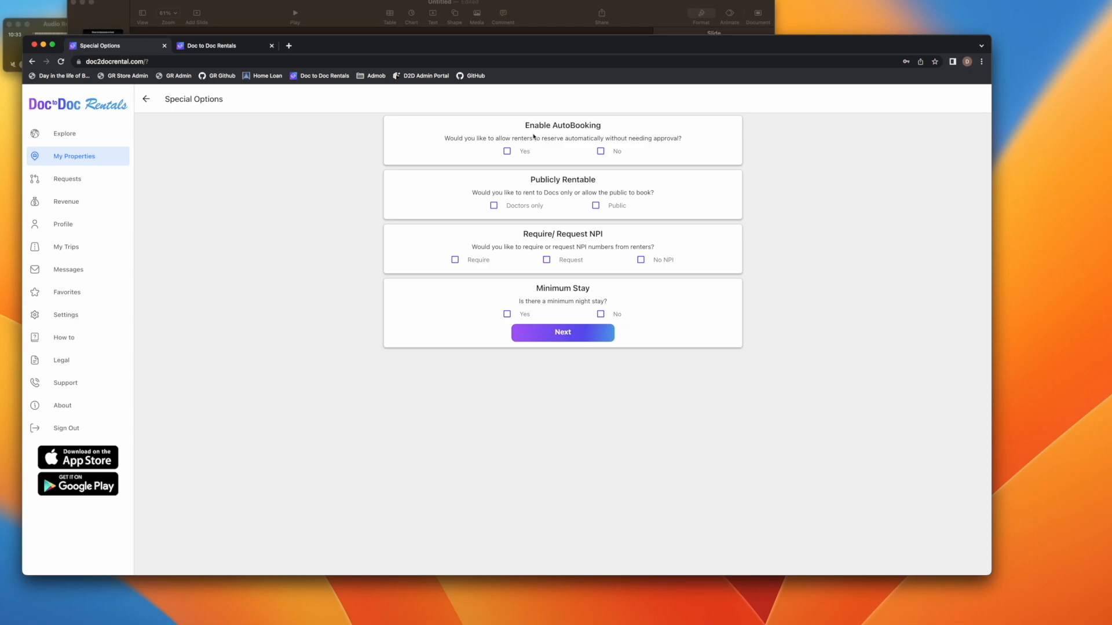
left_click(601, 152)
Sign out of the current account from the Explore map tab
left_click(217, 49)
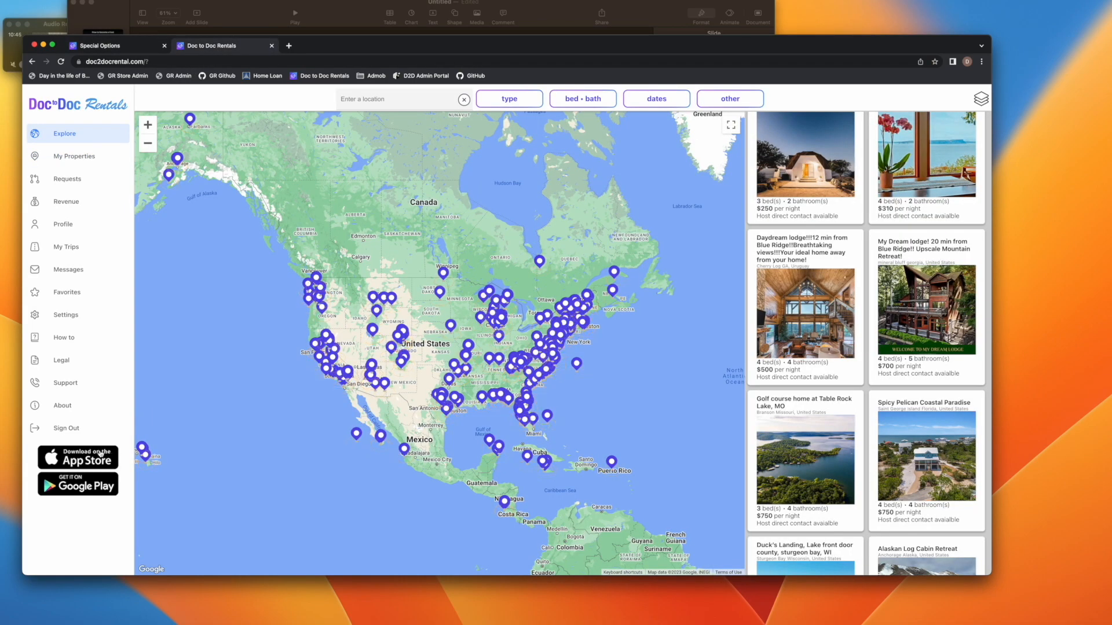
left_click(66, 428)
left_click(548, 167)
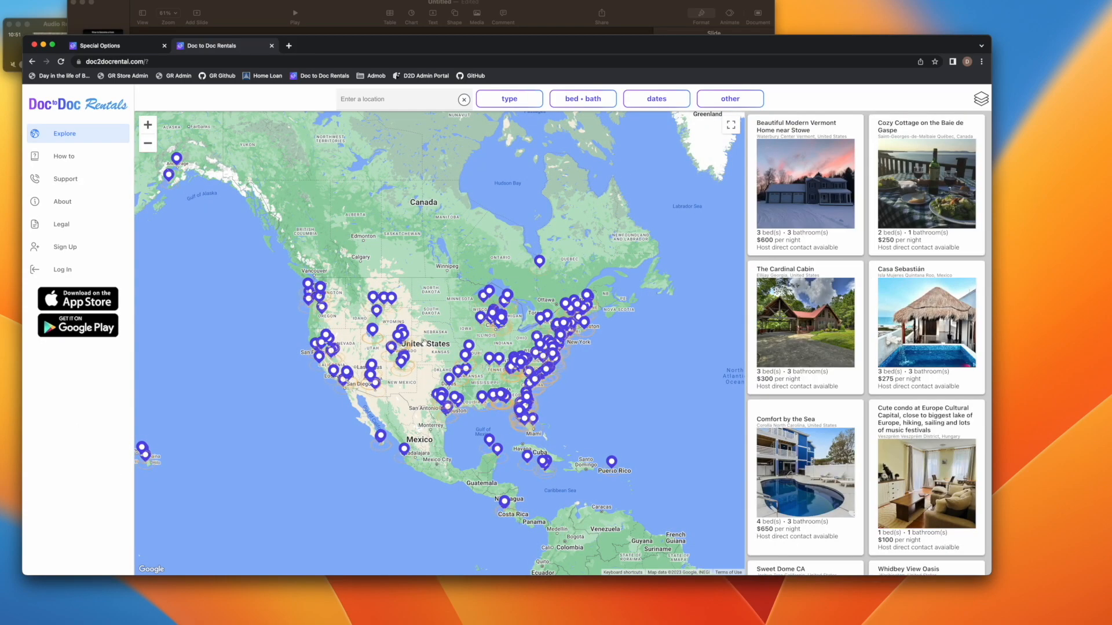
Sign in to the host account with its e-mail and password, declining to save the password
left_click(63, 269)
left_click(528, 311)
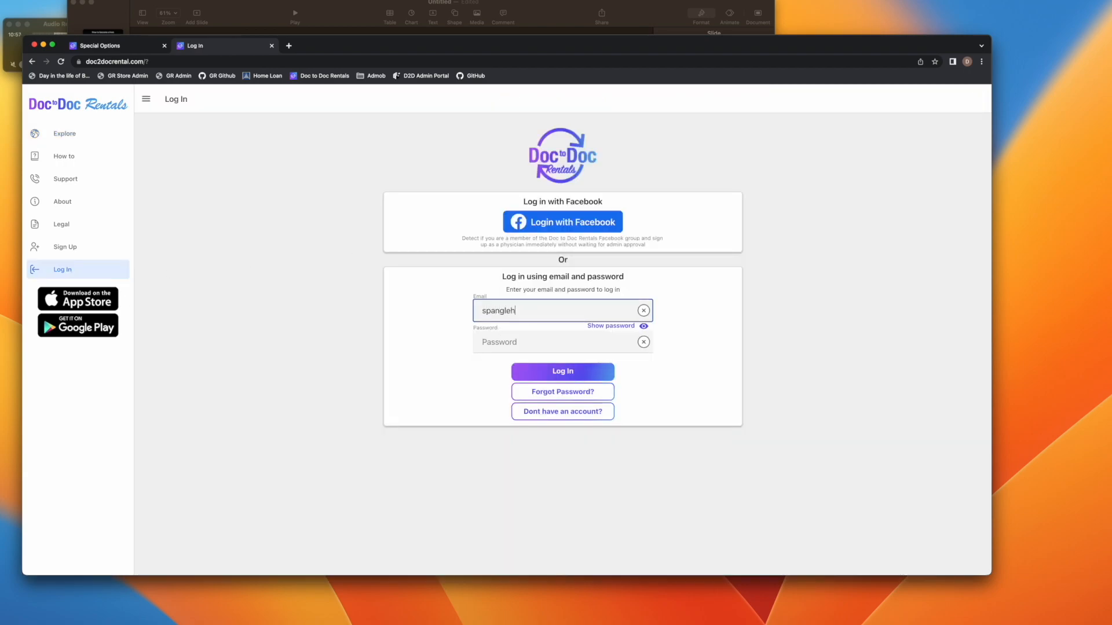
left_click(513, 336)
type("**********")
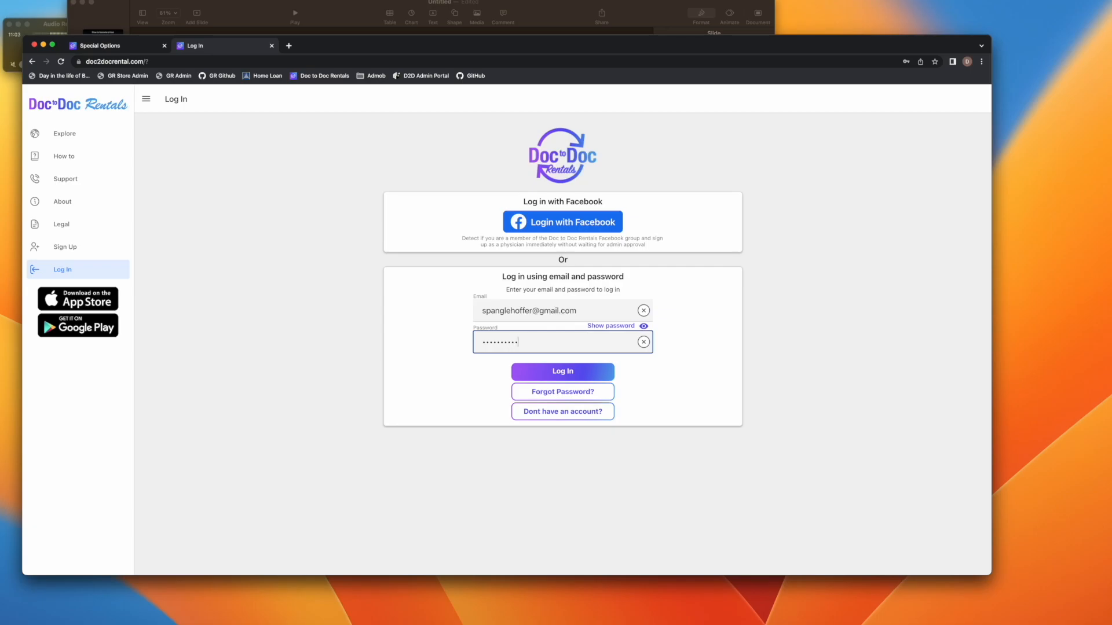
key("Return")
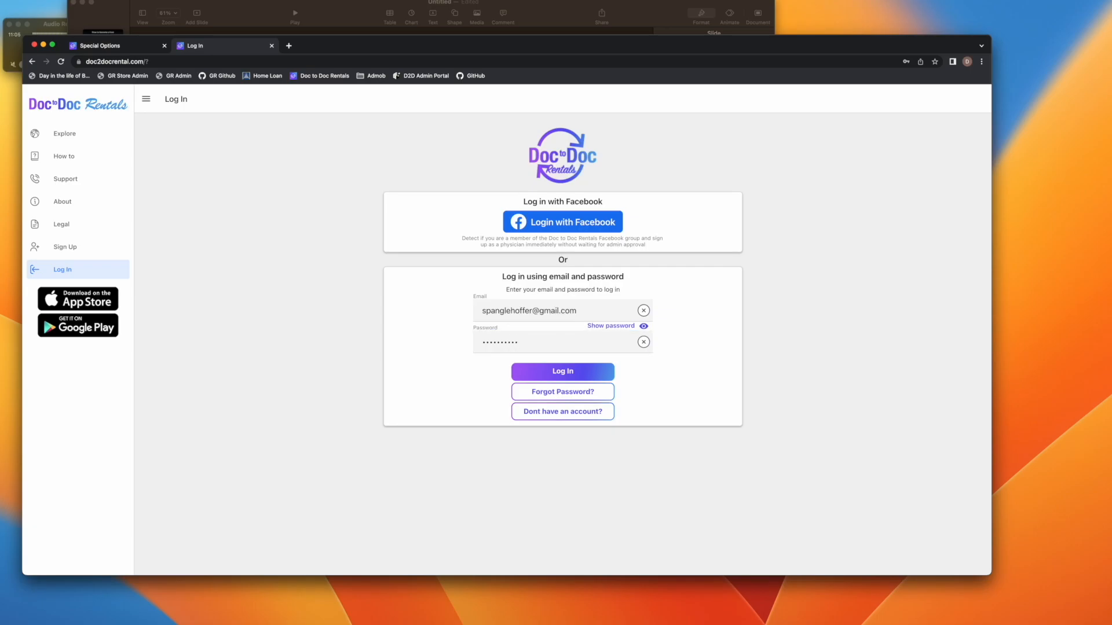
left_click(547, 371)
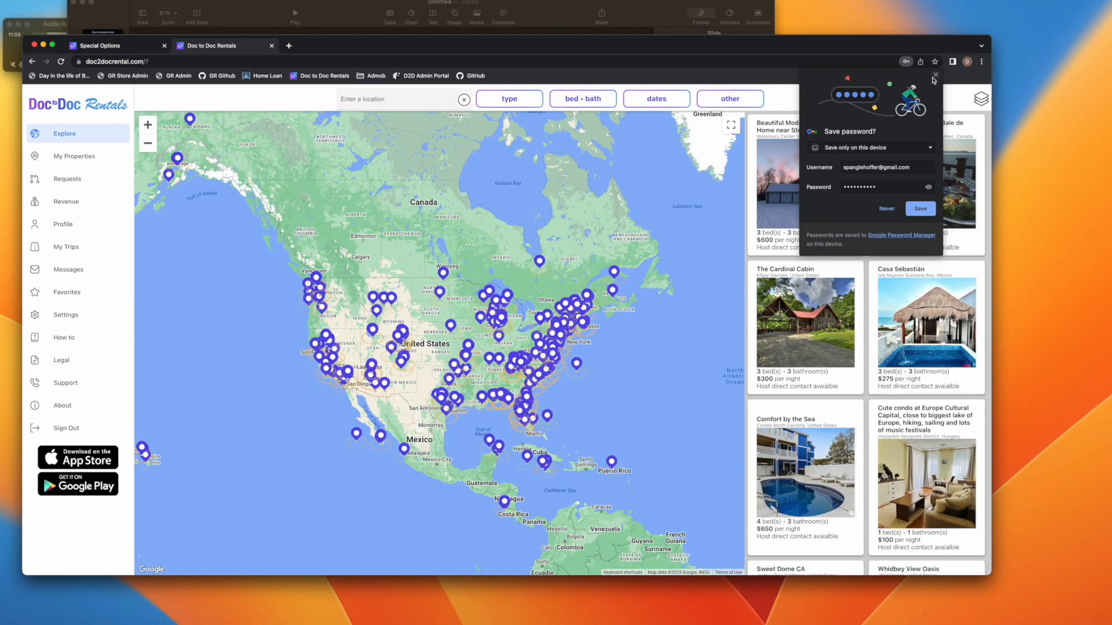
left_click(338, 385)
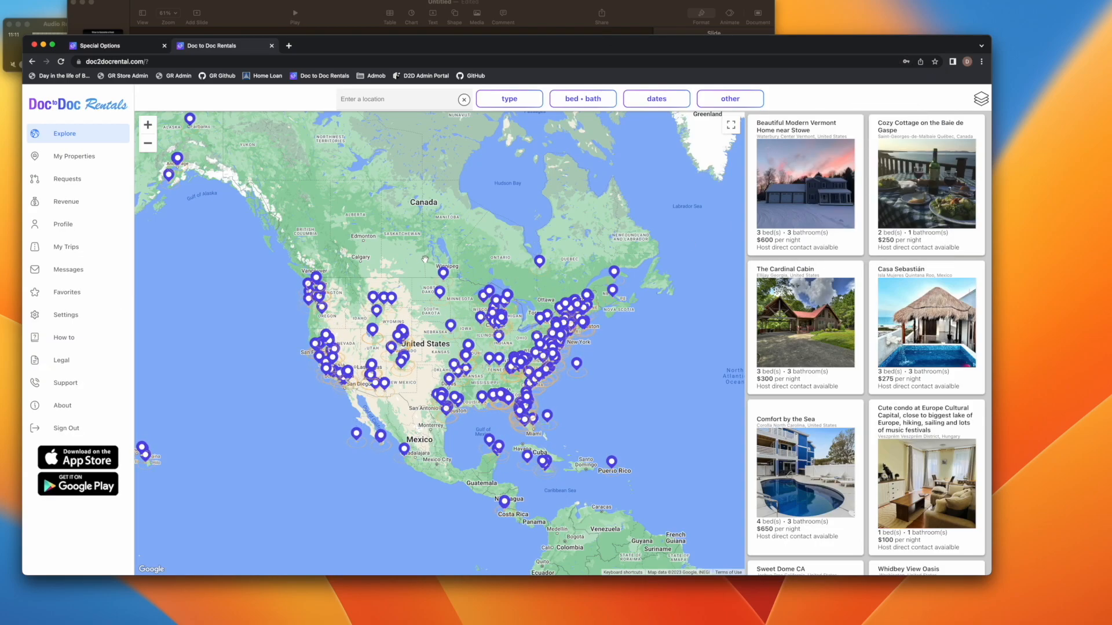
Preview the Lake log home listing from the Alaska map pin, then return to the Special Options form
left_click(189, 119)
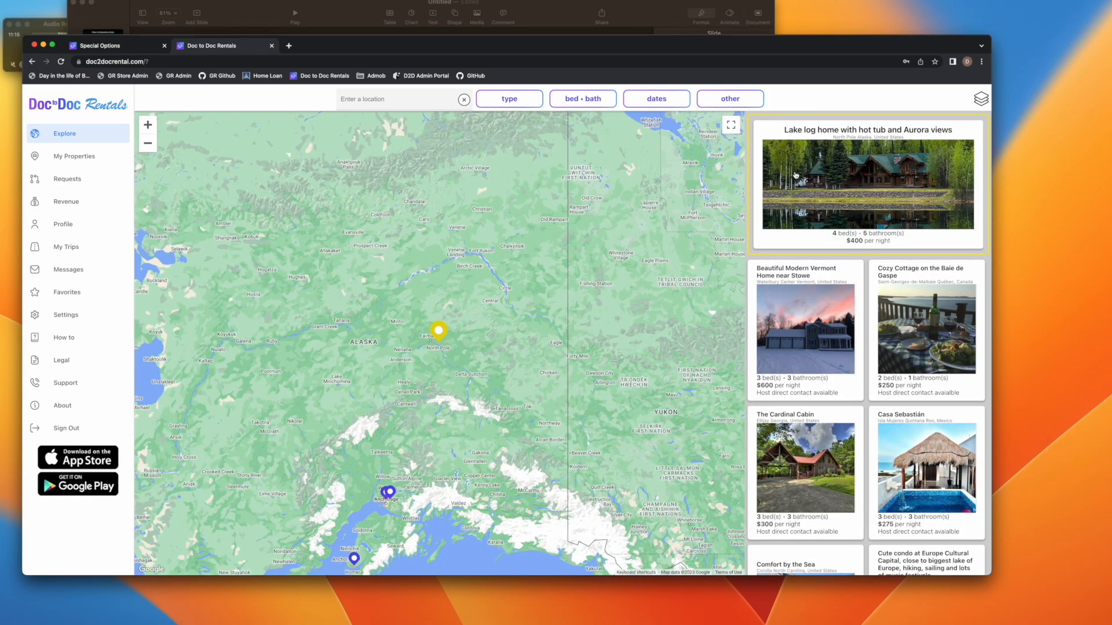
left_click(796, 175)
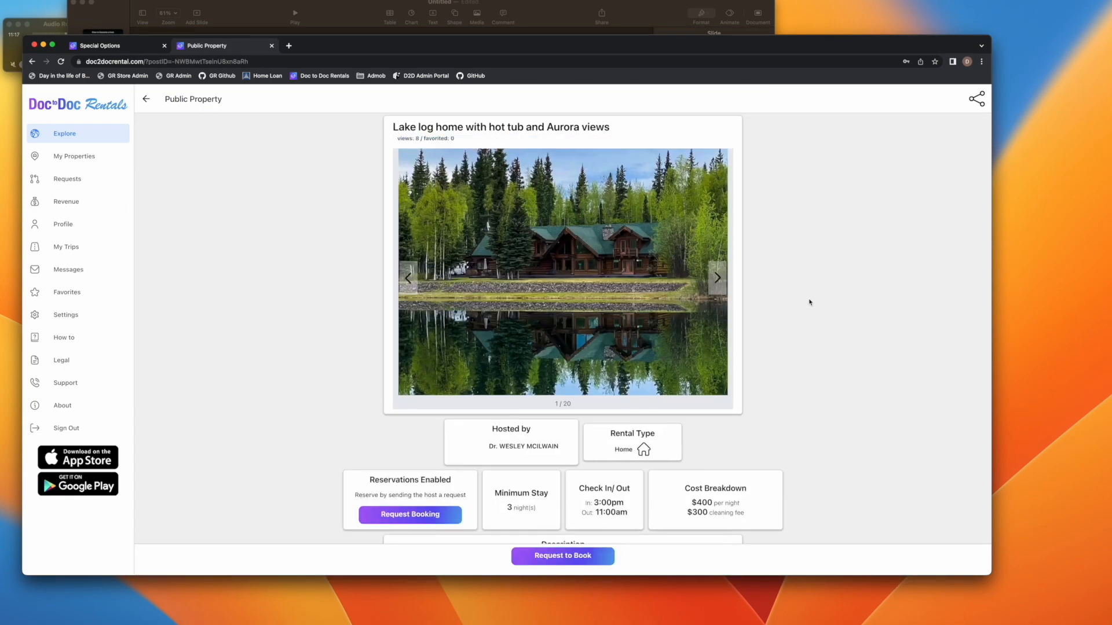
left_click(122, 50)
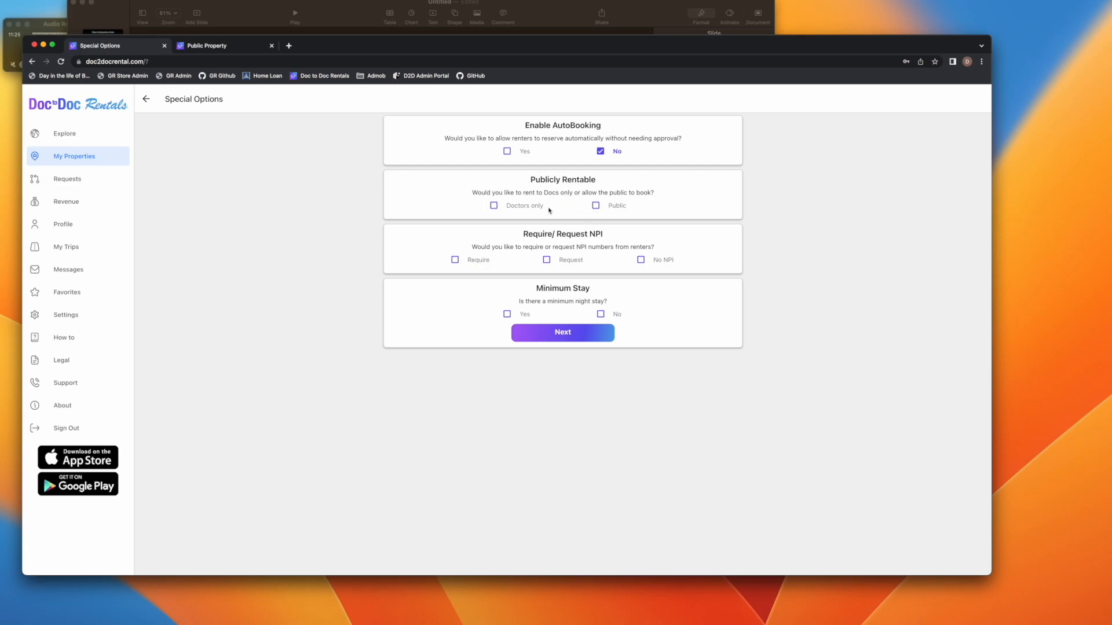
Set Special Options to Public renting, Request NPI and a 2-night minimum stay, leaving AutoBooking at No
left_click(604, 206)
left_click(582, 263)
left_click(476, 260)
left_click(579, 261)
left_click(601, 314)
left_click(521, 318)
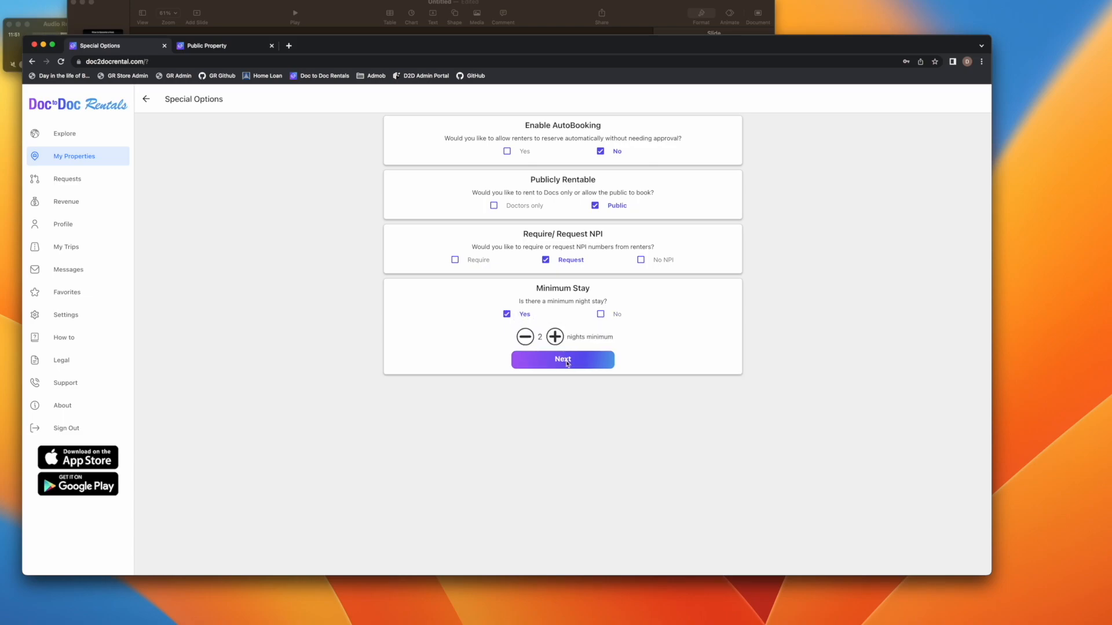
left_click(566, 361)
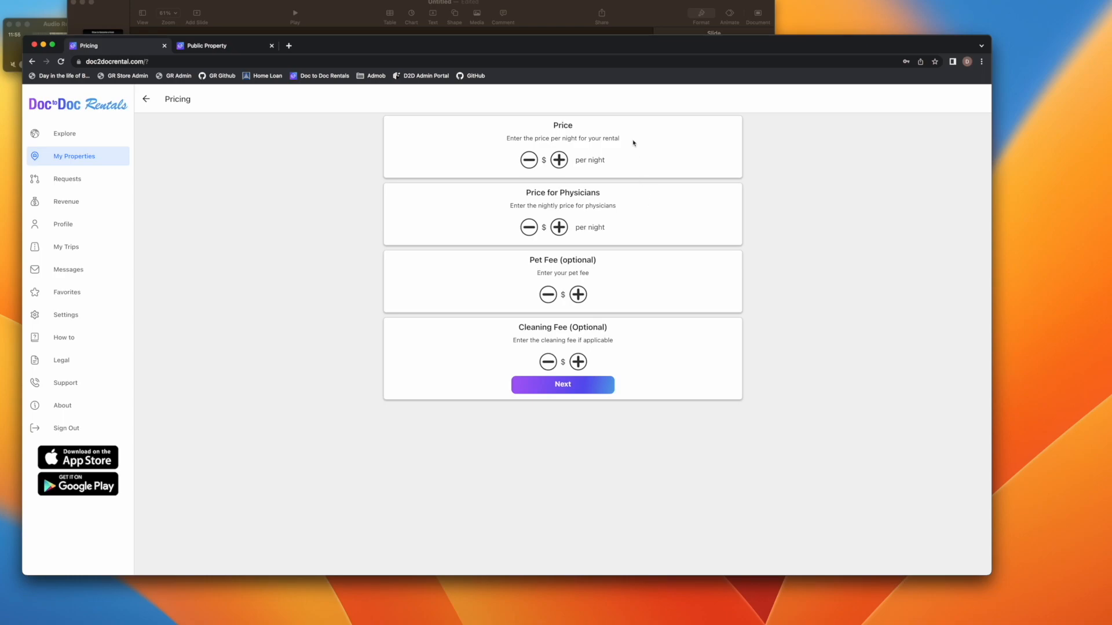
Raise the nightly price to $261 and the physician price to $156
left_click(565, 164)
left_click(565, 163)
left_click(565, 164)
left_click(565, 164)
left_click(565, 164)
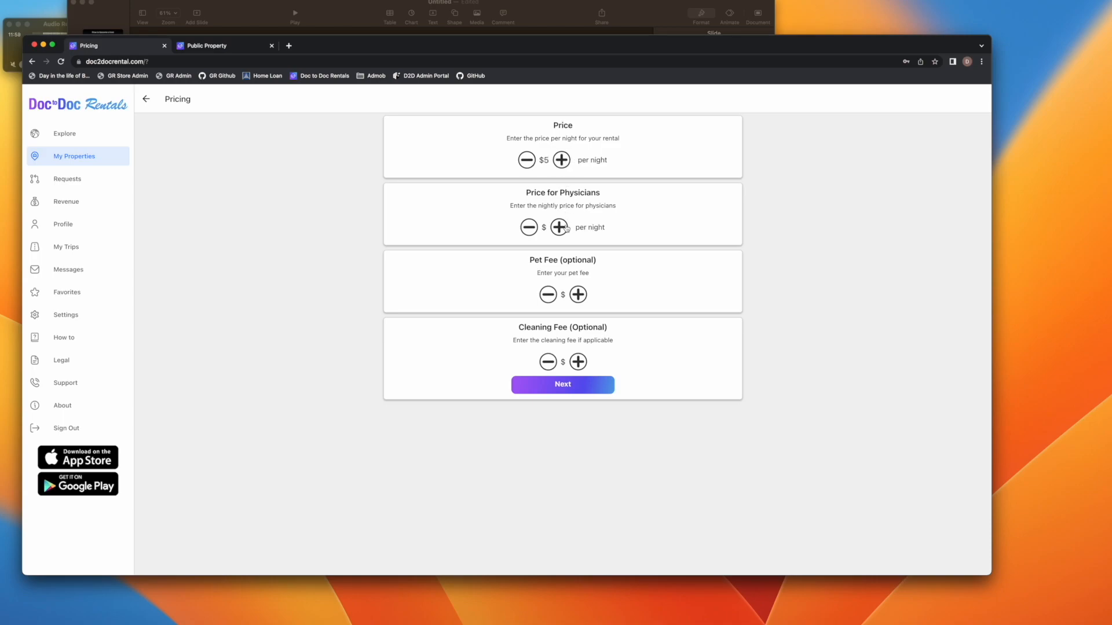
left_click(560, 227)
left_click(560, 228)
left_click(561, 228)
left_click(561, 228)
left_click(565, 228)
left_click(527, 227)
left_click(528, 228)
left_click(528, 227)
left_click(563, 160)
left_click(562, 160)
left_click(563, 160)
left_click(562, 160)
left_click(562, 160)
left_click(563, 160)
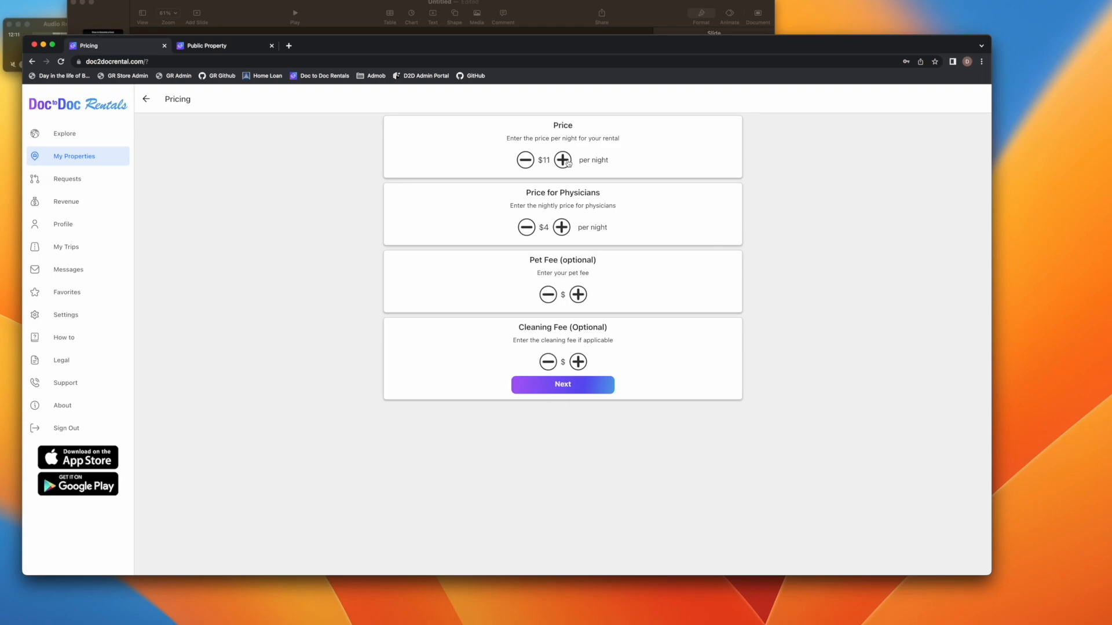
left_click(562, 228)
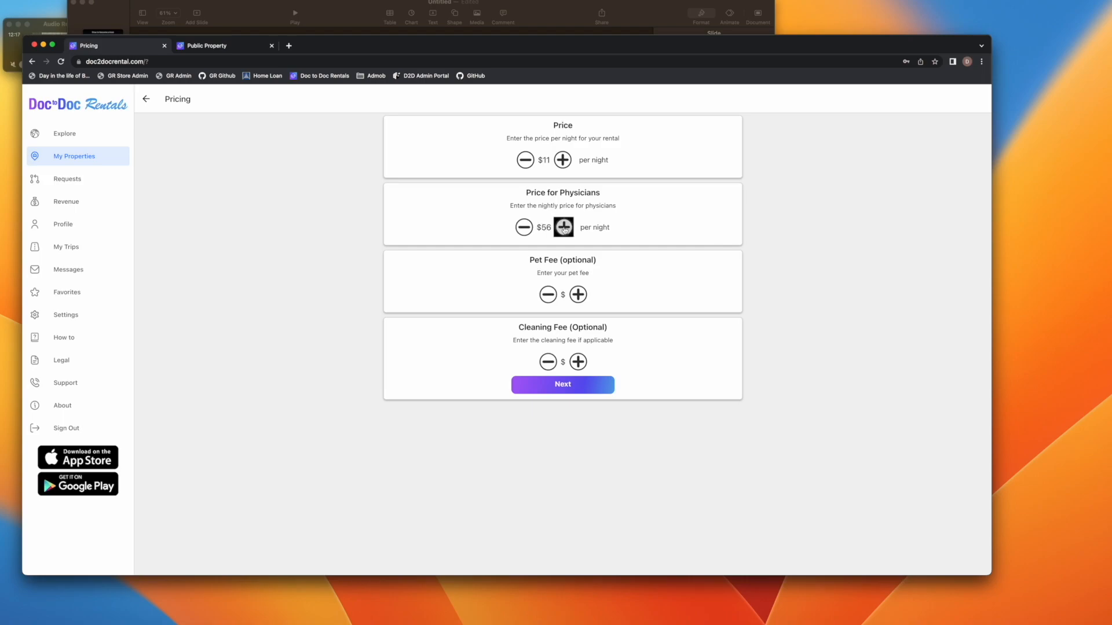
left_click(565, 161)
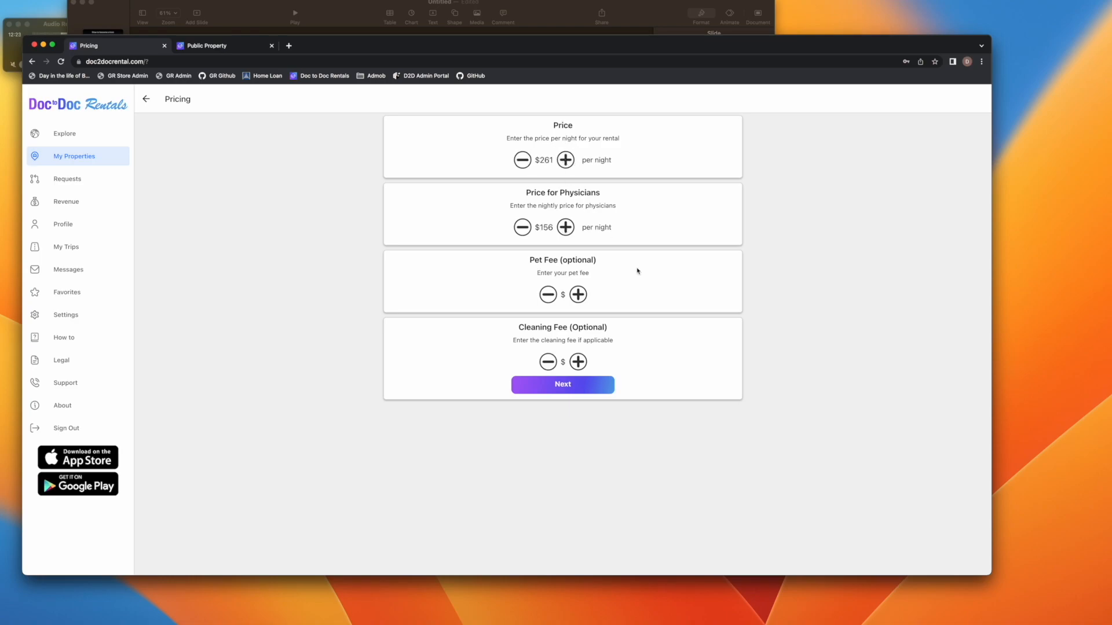
Add a $5 pet fee and a $3 cleaning fee, then continue to tax collection
left_click(576, 296)
left_click(578, 365)
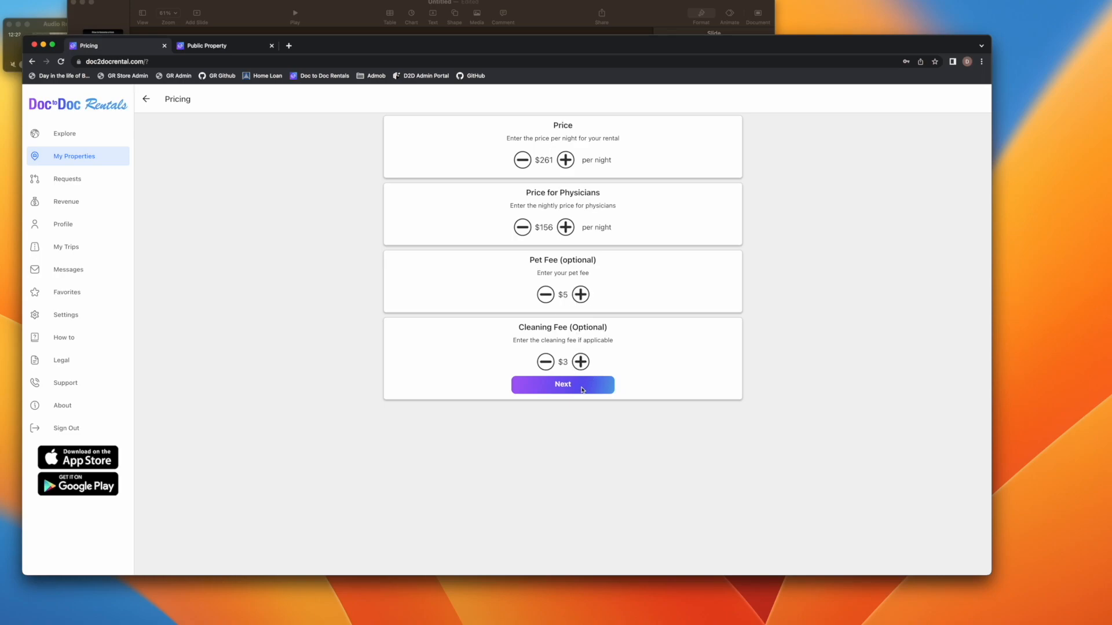
left_click(585, 387)
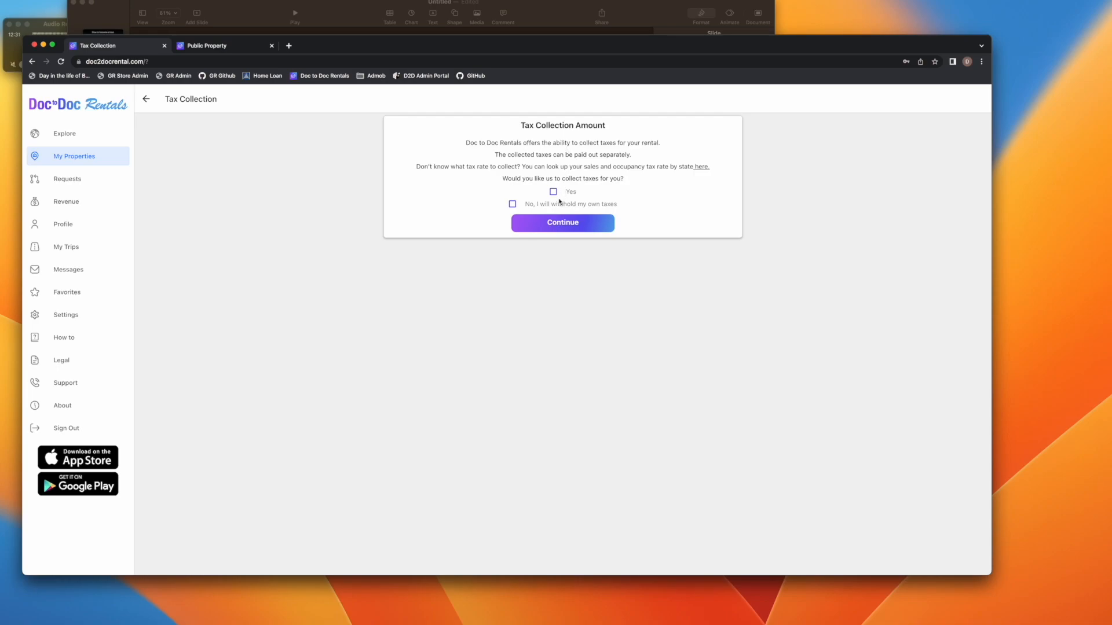
Turn on site tax collection with a 1.1% sales tax and 0.7% occupancy tax
left_click(553, 192)
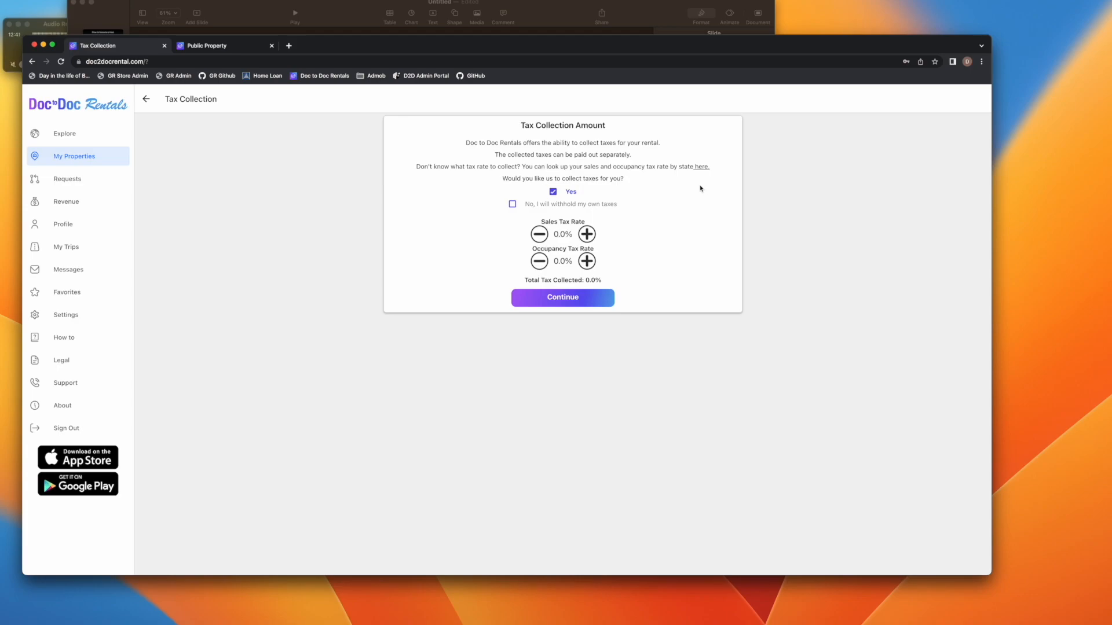
left_click(587, 234)
left_click(587, 234)
left_click(587, 234)
left_click(588, 264)
left_click(588, 264)
left_click(588, 264)
left_click(588, 263)
left_click(587, 264)
left_click(588, 264)
left_click(587, 264)
Enter the check-in address '123 ,a' and instructions 'tezt', then post the listing
left_click(576, 299)
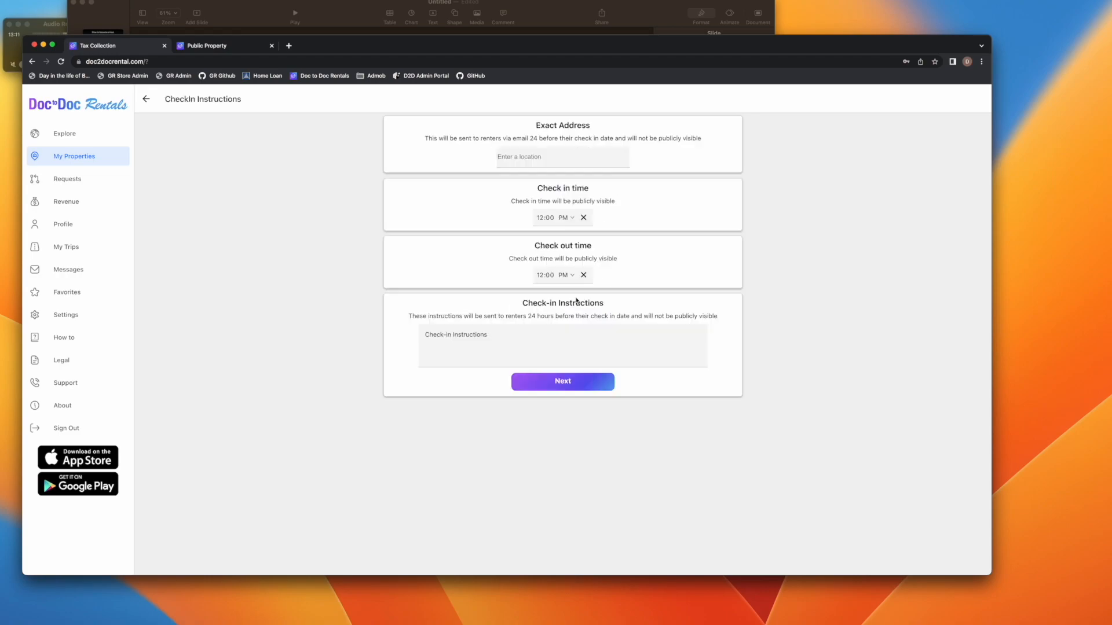
left_click(565, 160)
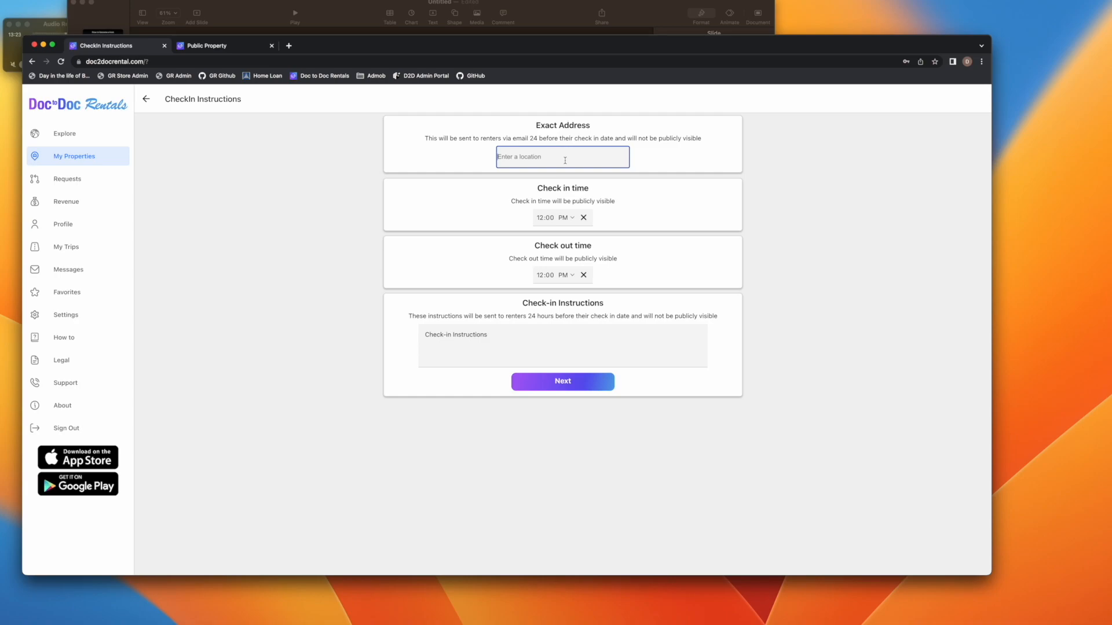
type("123 ,a")
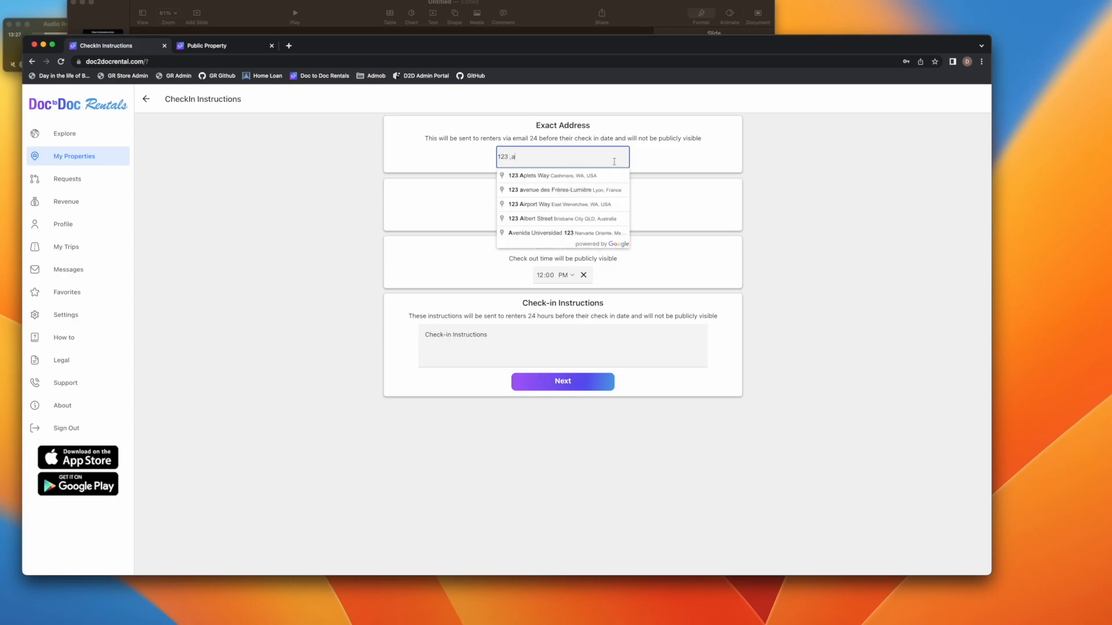
left_click(583, 176)
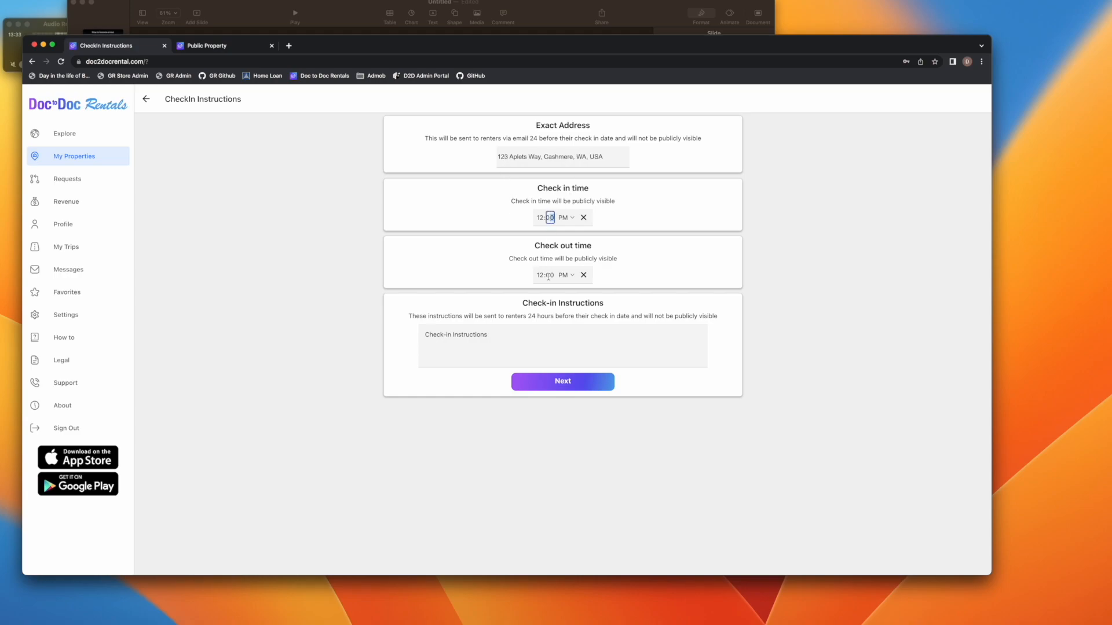
left_click(525, 335)
type("tezt")
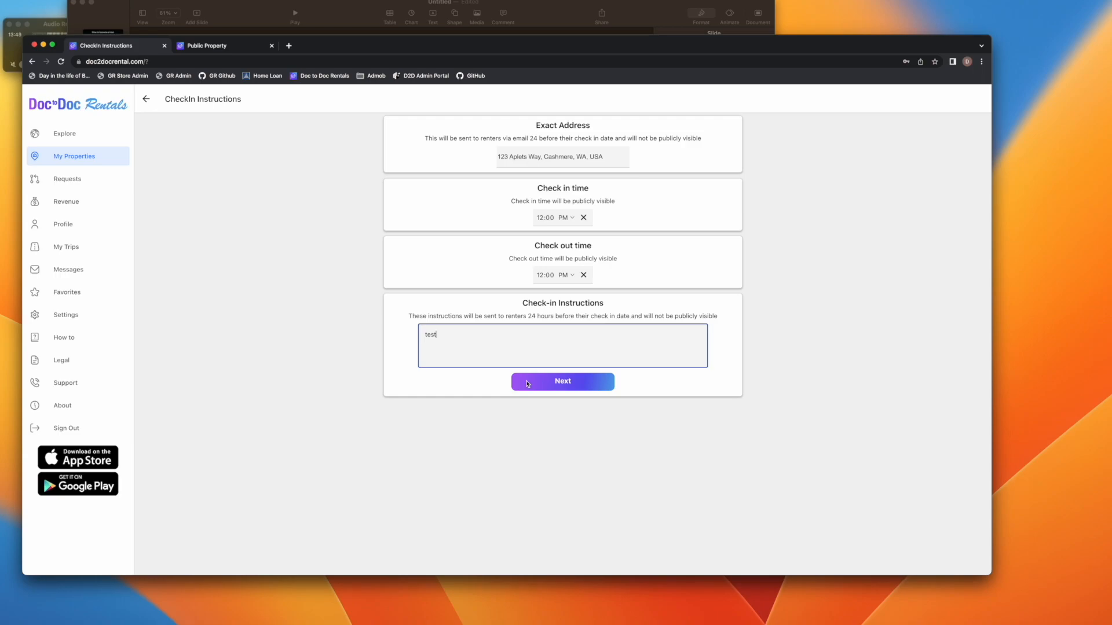
left_click(528, 383)
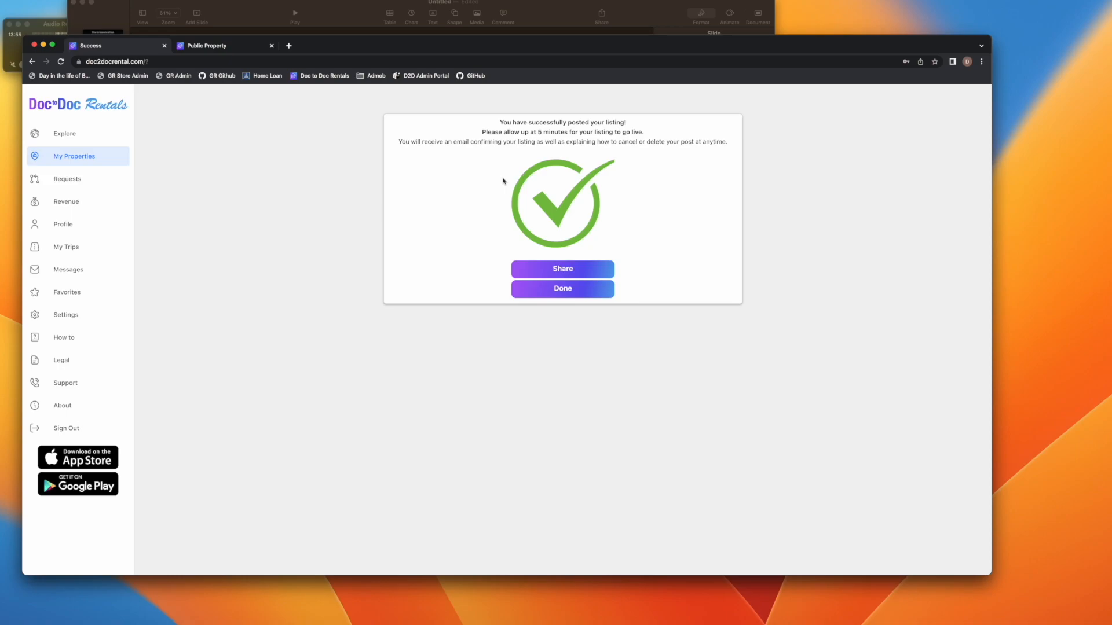
Copy the new listing's share URL and open a new browser tab
left_click(562, 273)
left_click(522, 345)
left_click(288, 45)
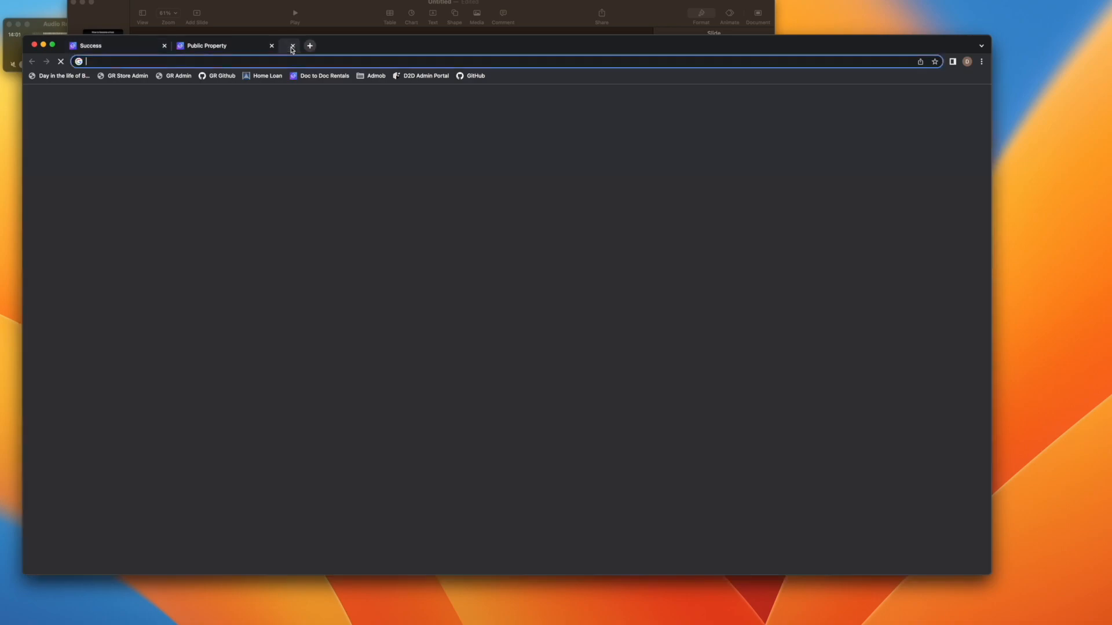
Go to Facebook's Doc to Doc Rentals and Vacation Homes group
type("facebook.com")
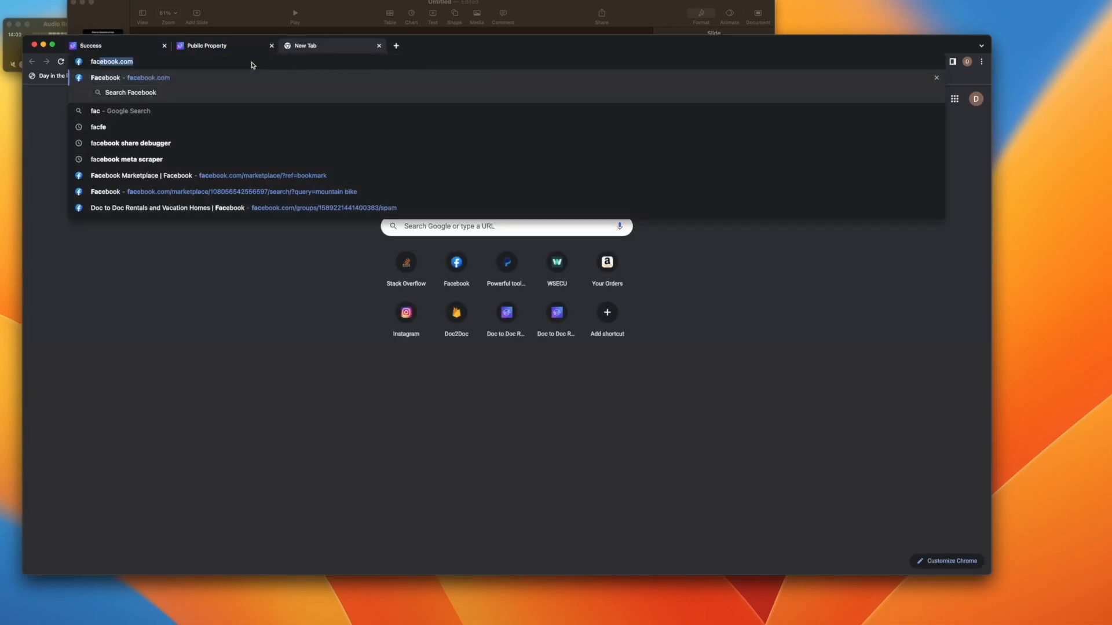
key("Return")
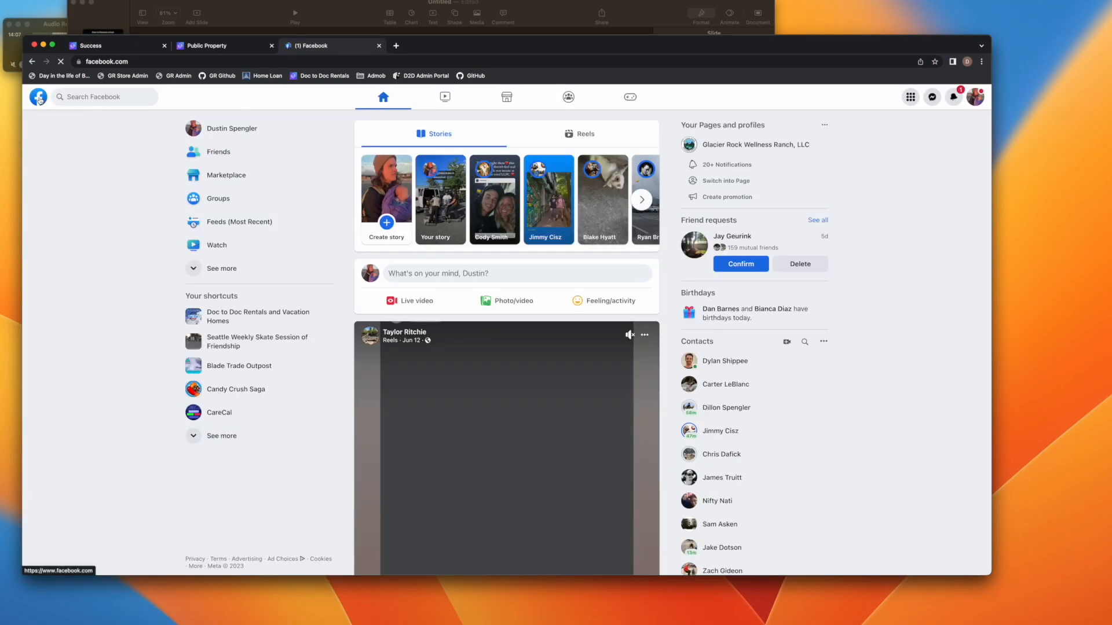
left_click(262, 319)
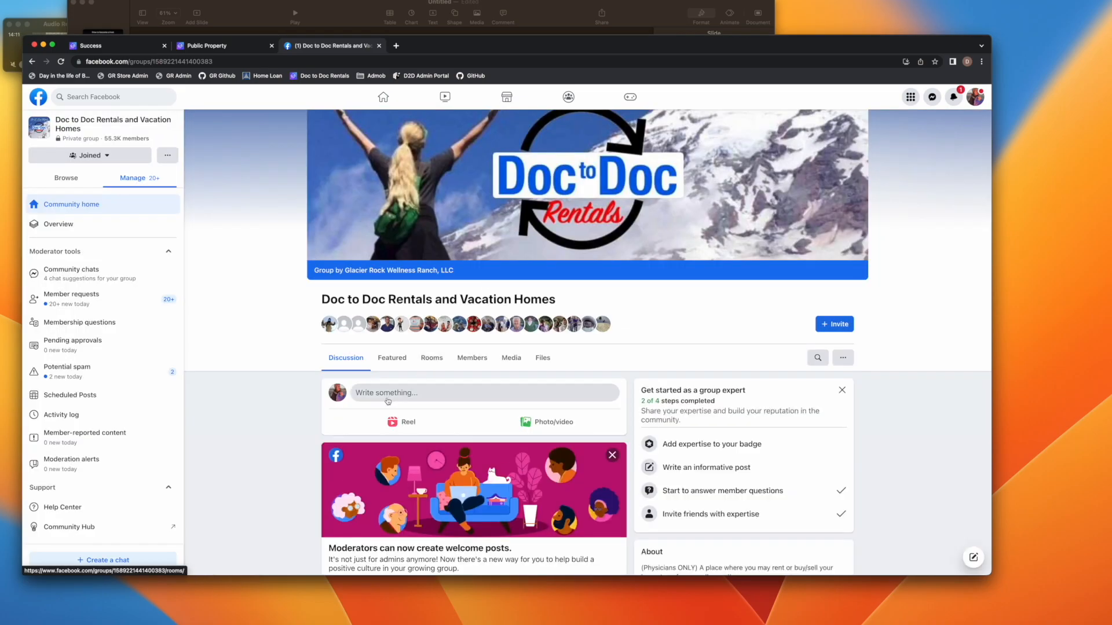
Paste the listing link into a new group post, then discard it and return to the Success tab
left_click(387, 400)
key("super+v")
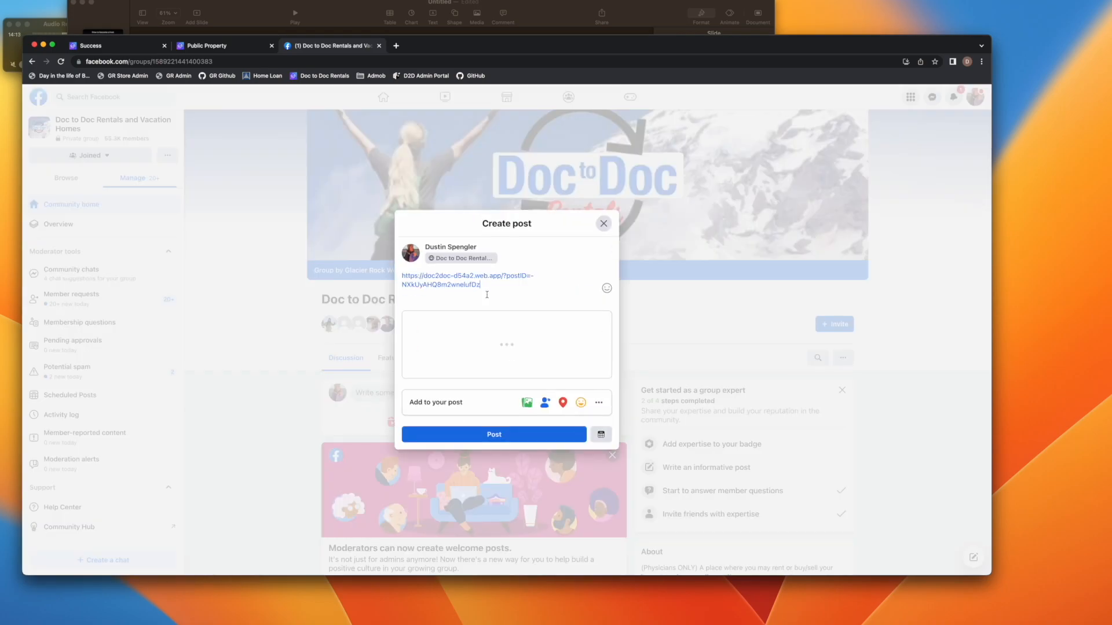
mouse_move(507, 317)
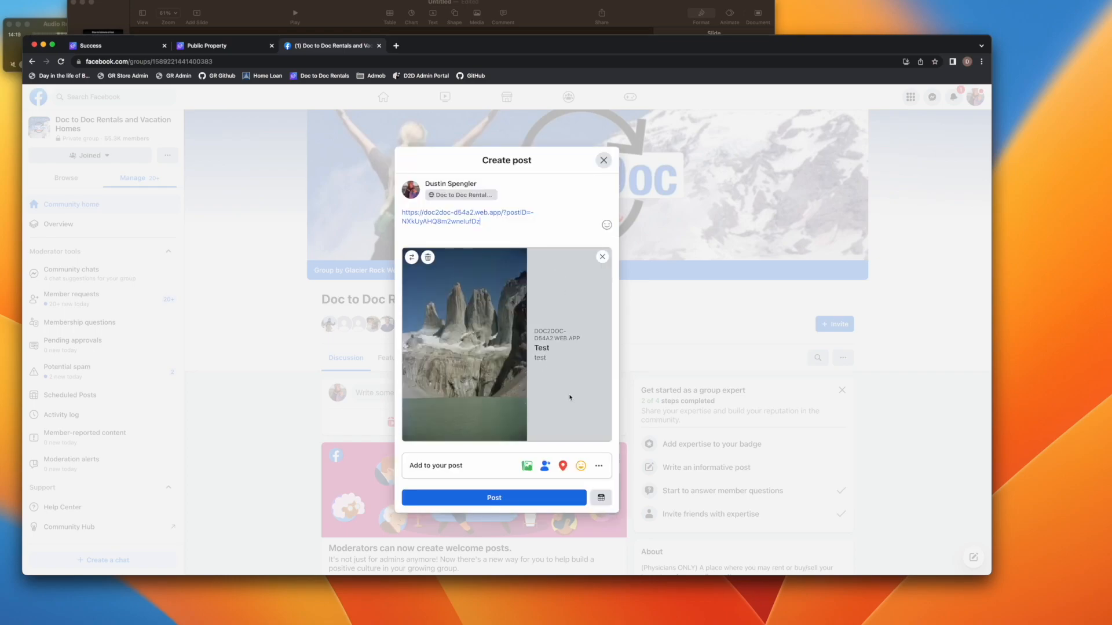
left_click(603, 161)
left_click(133, 48)
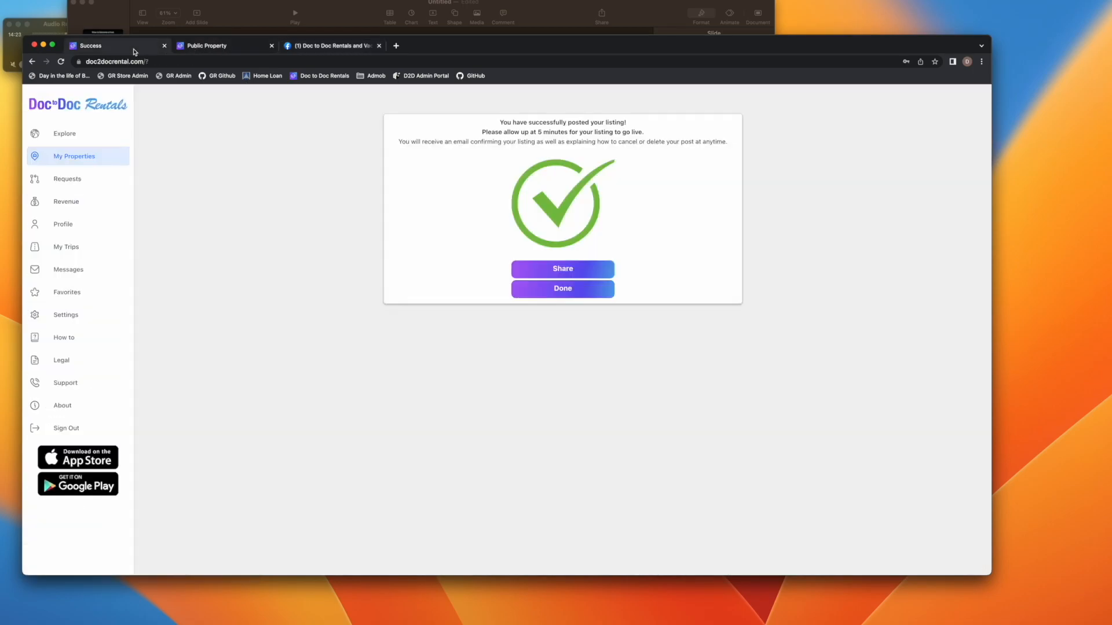
Locate the new Test rental pin in Wenatchee, Washington on the refreshed Explore map
left_click(544, 288)
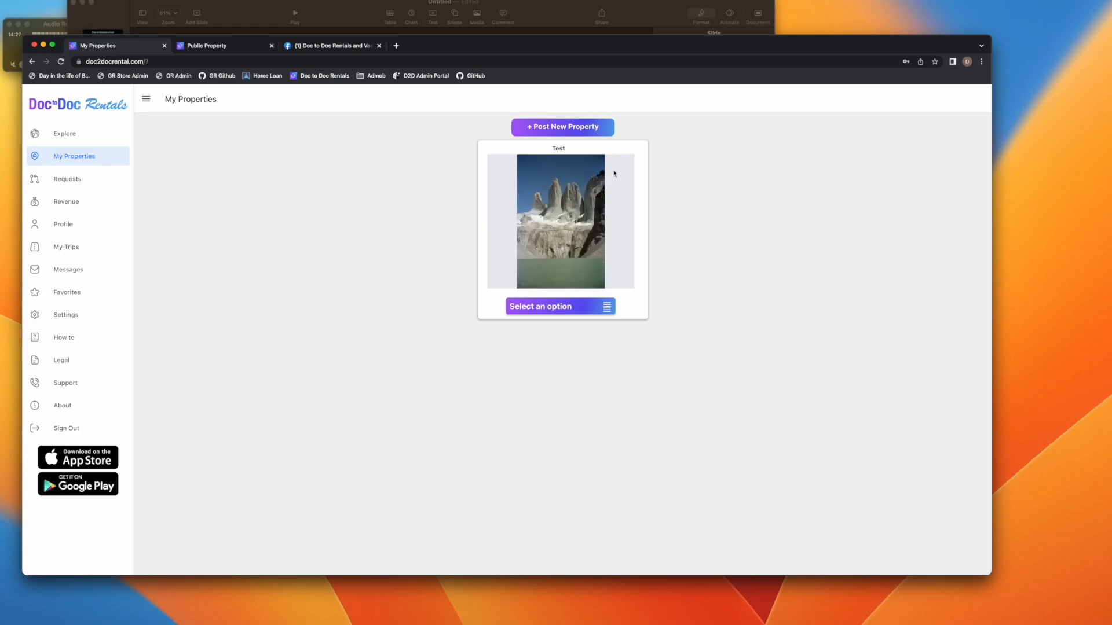
left_click(82, 132)
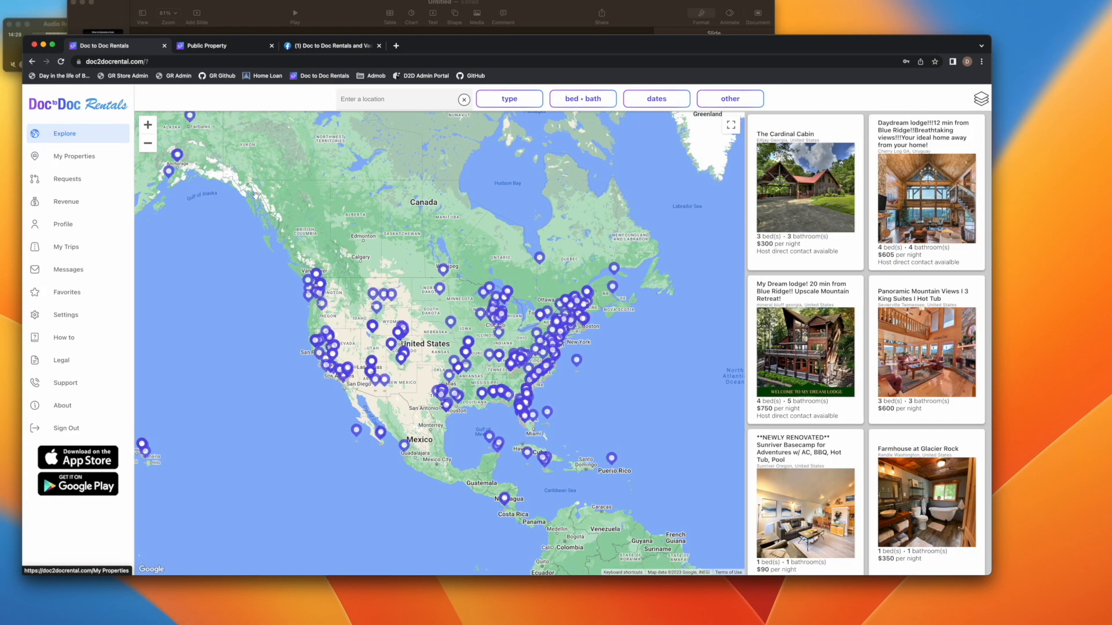
scroll(316, 324, "up", 10)
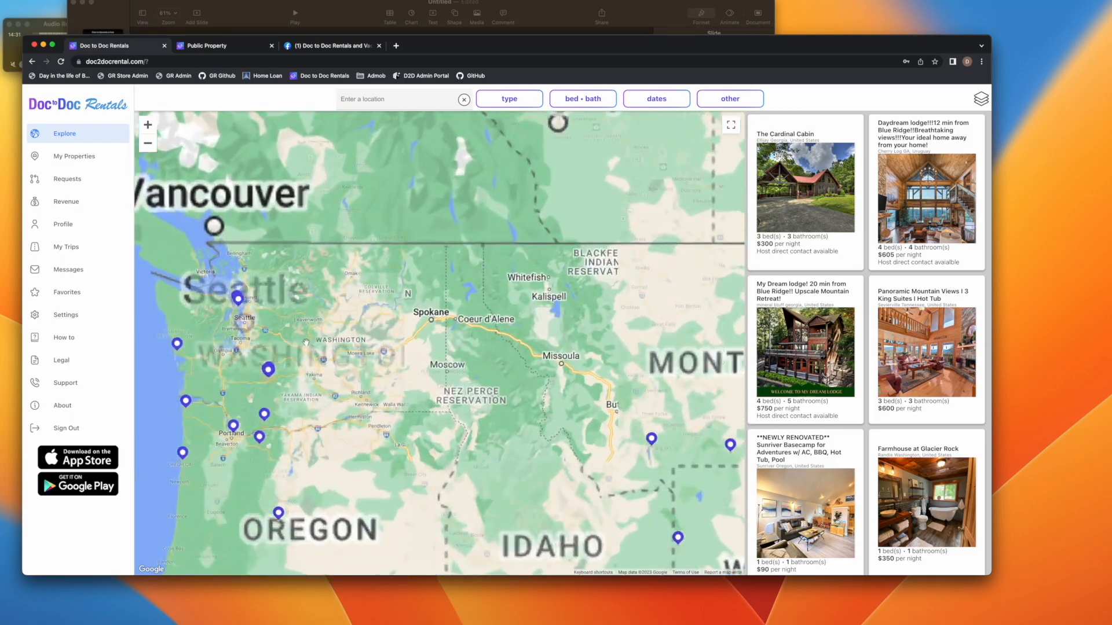
scroll(330, 335, "up", 6)
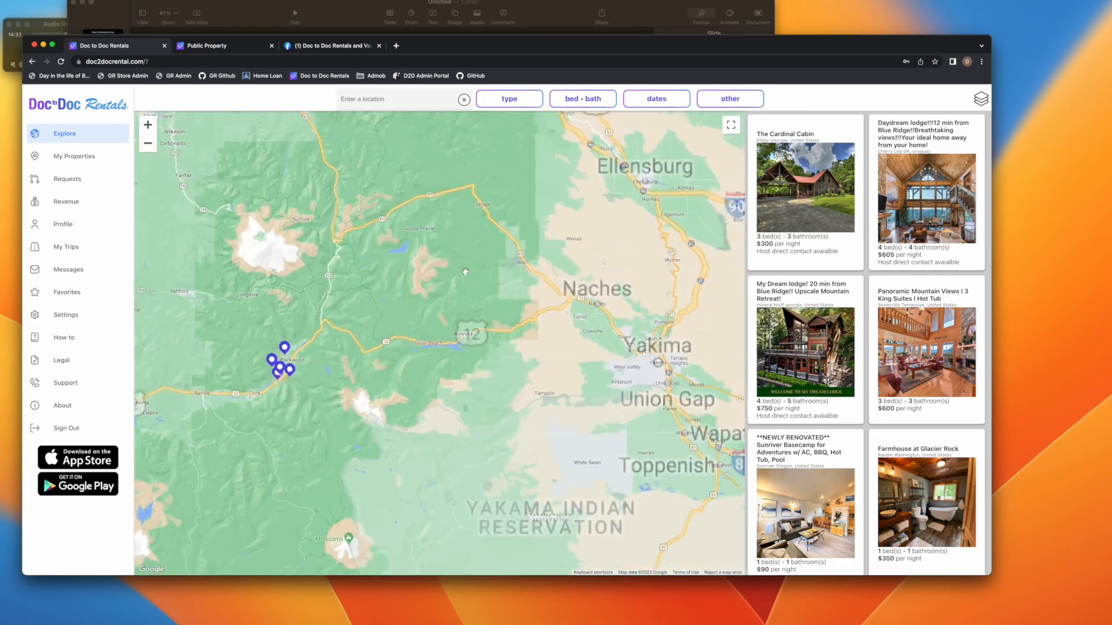
scroll(462, 266, "down", 6)
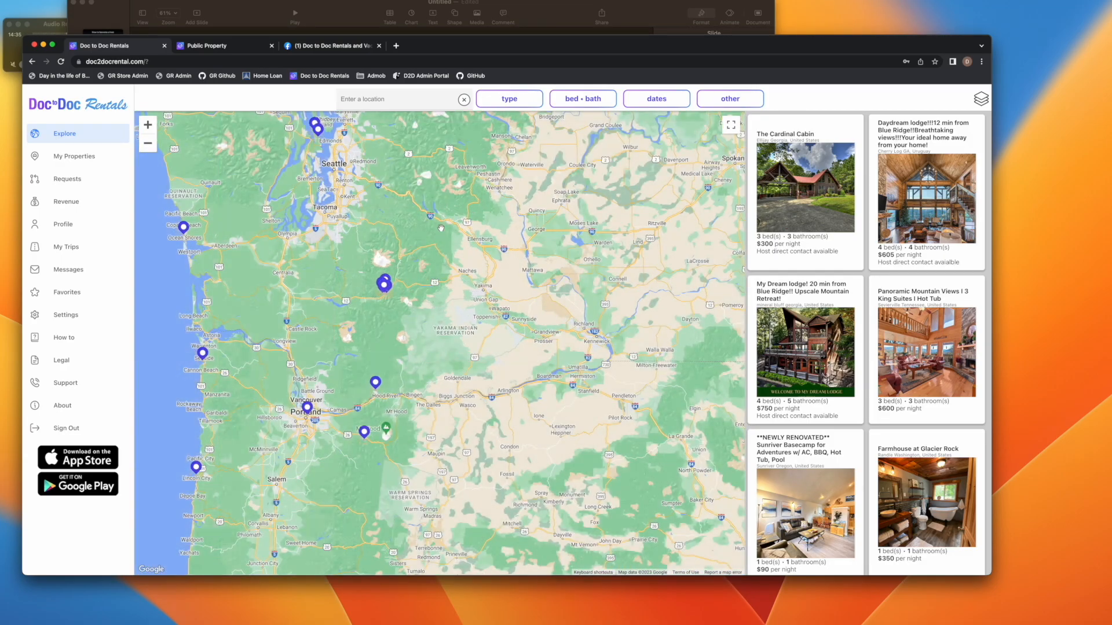
left_click_drag(425, 253, 399, 243)
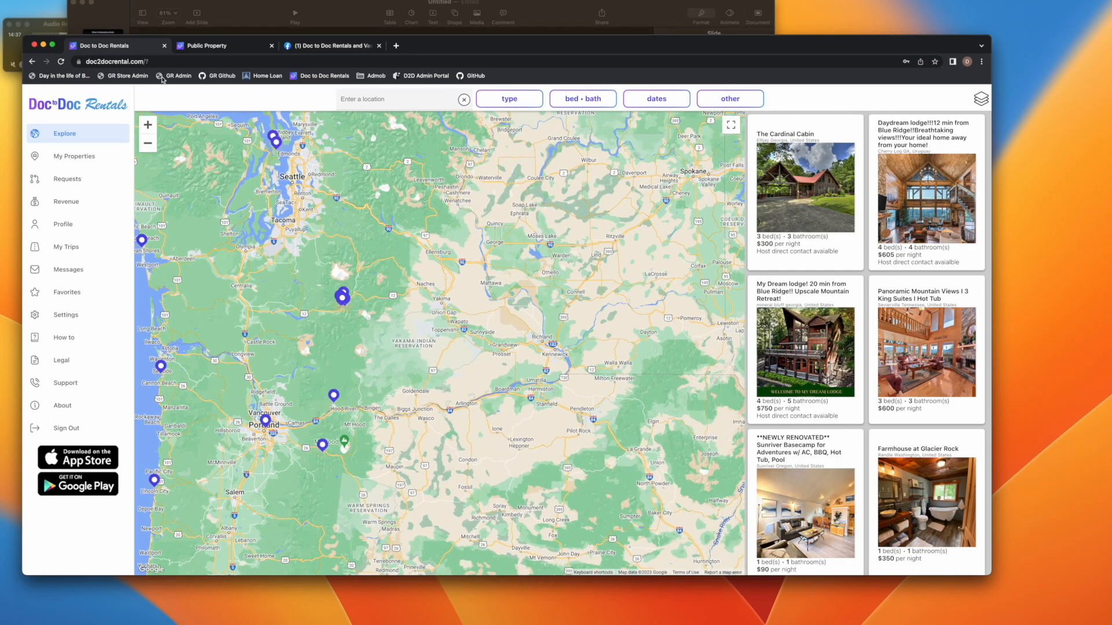
left_click(60, 62)
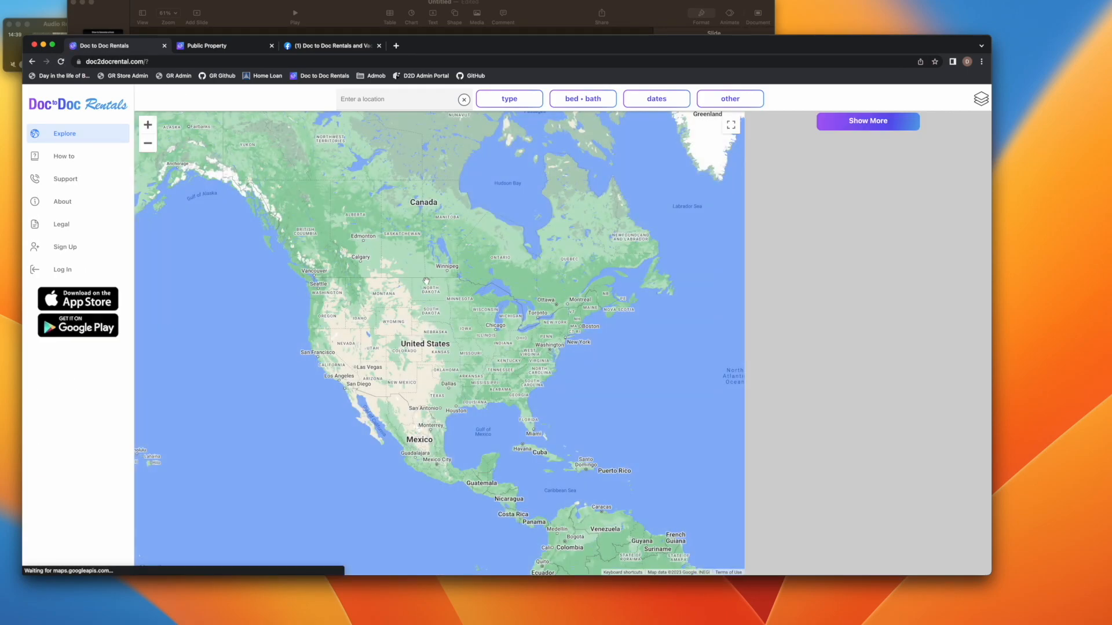
scroll(352, 294, "up", 5)
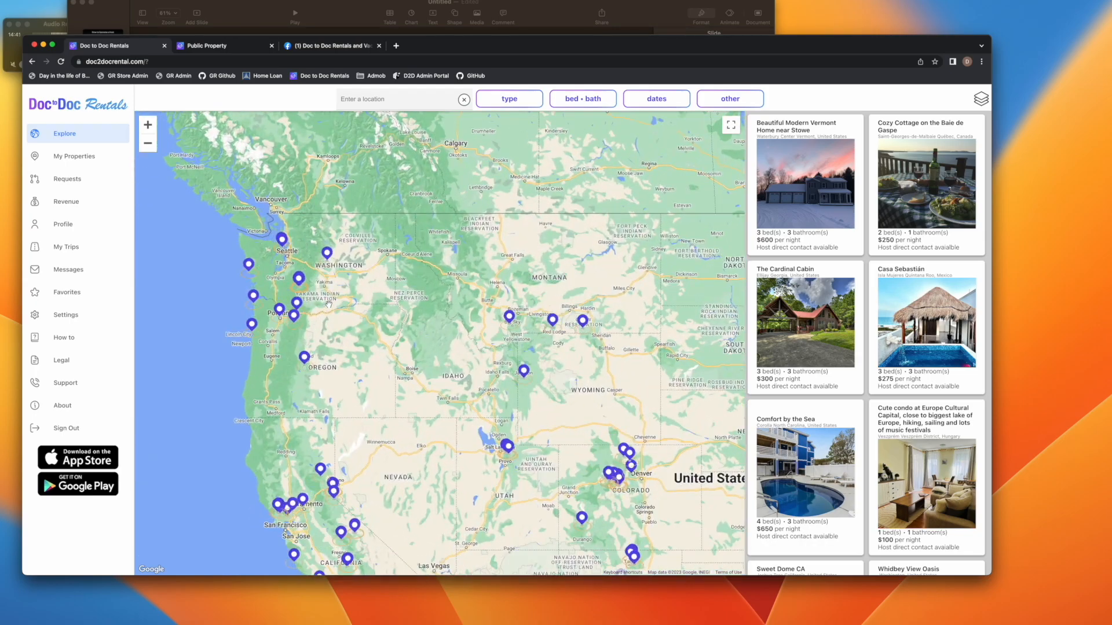
scroll(333, 264, "up", 5)
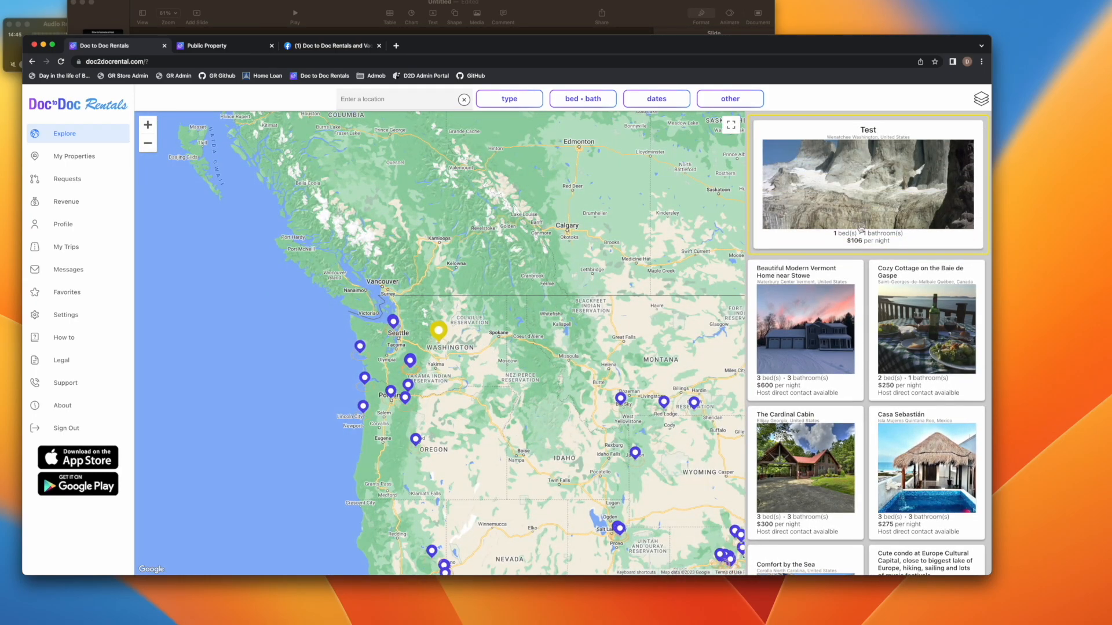
View the Test listing's public page, then its reservations from My Properties
left_click(886, 207)
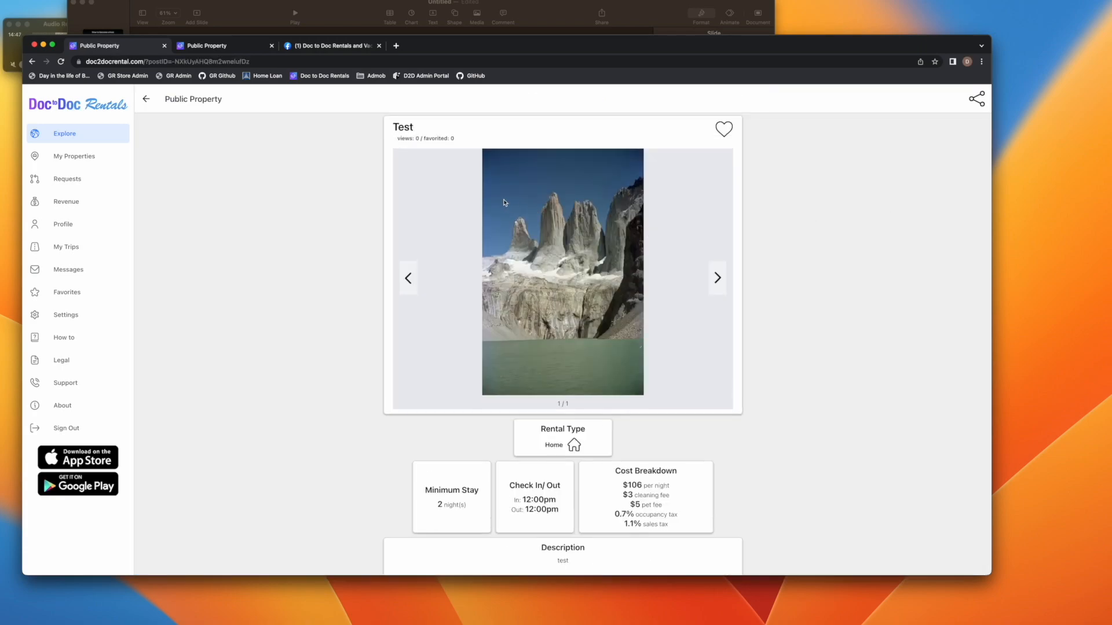
scroll(313, 384, "down", 10)
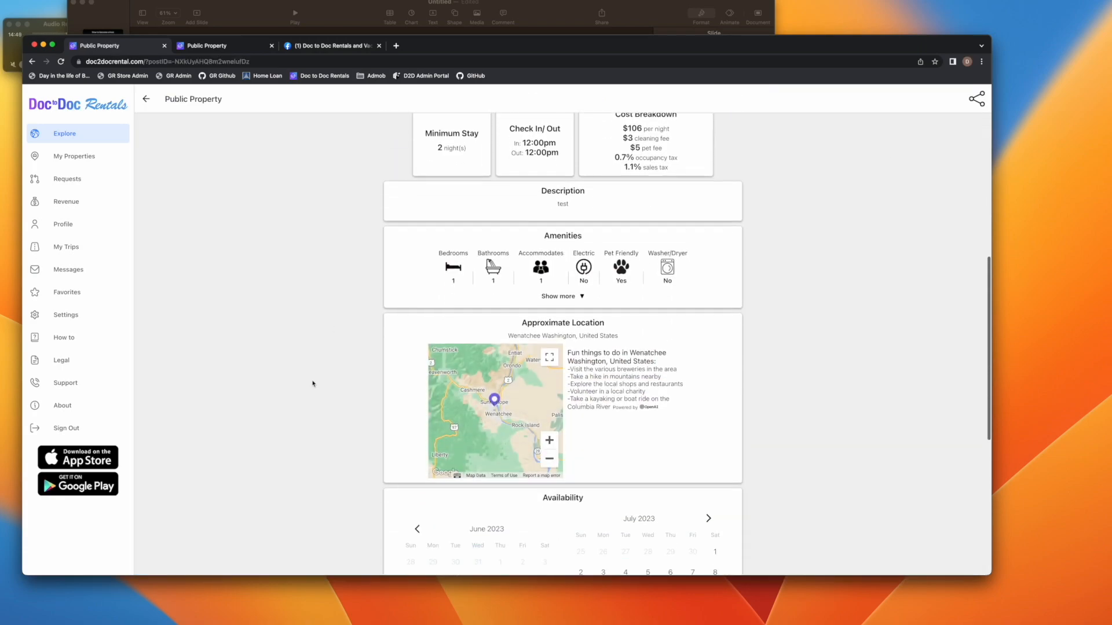
left_click(91, 159)
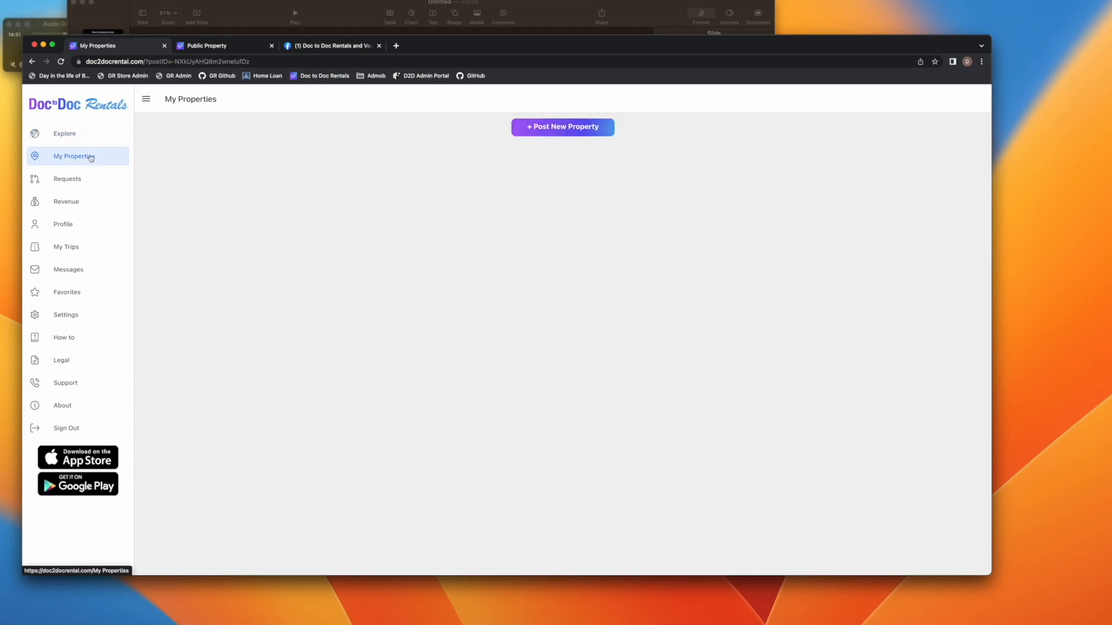
left_click(524, 318)
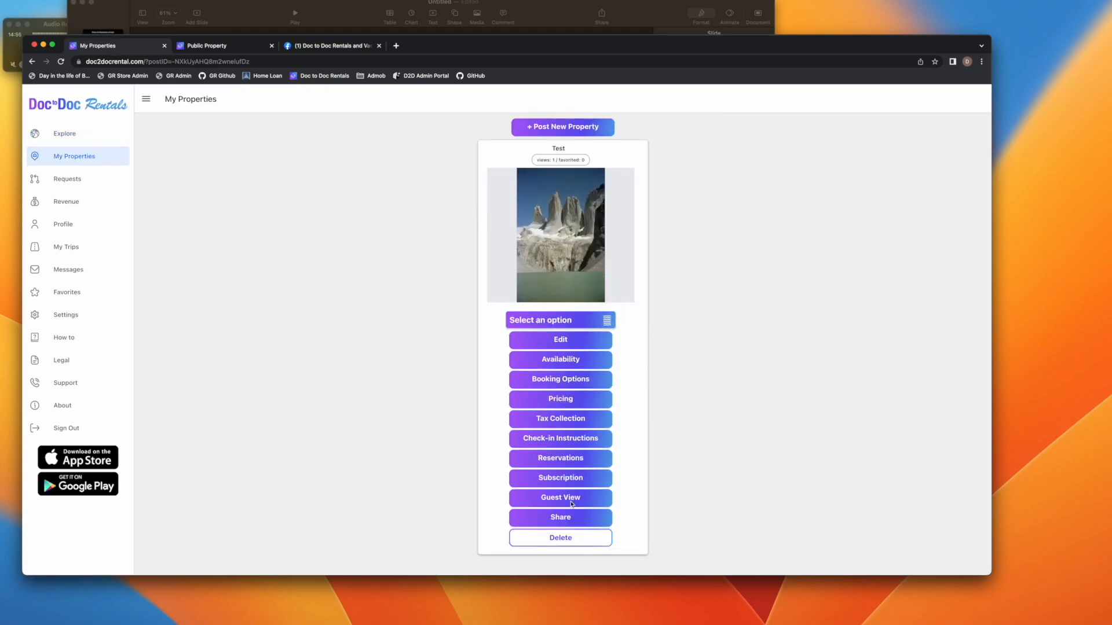
left_click(559, 459)
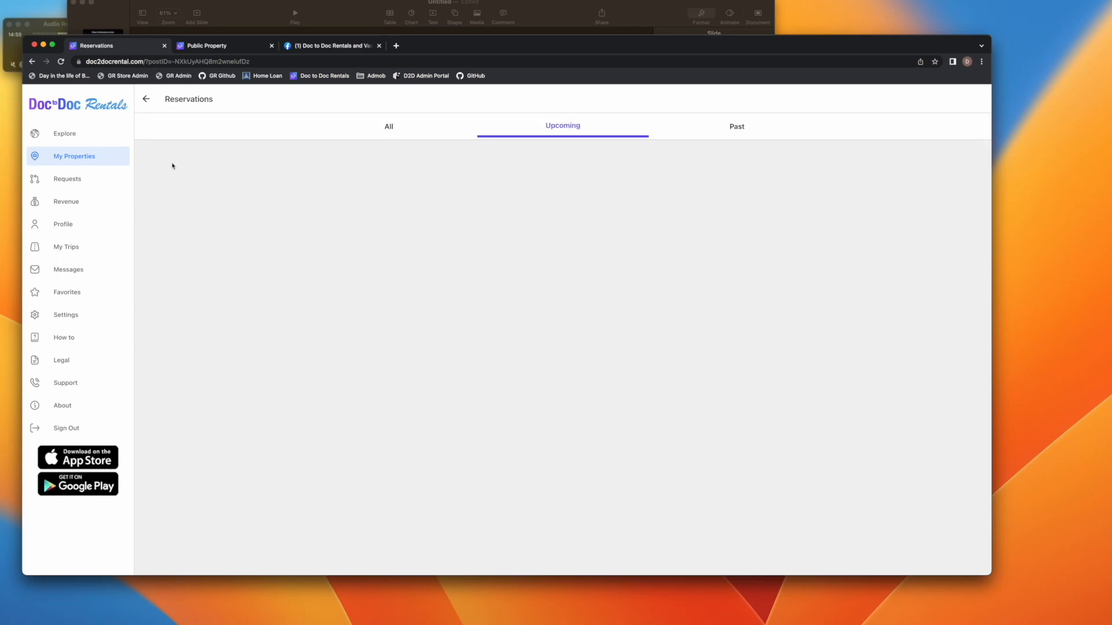
Check incoming booking requests, then return to the Test listing on My Properties
left_click(88, 180)
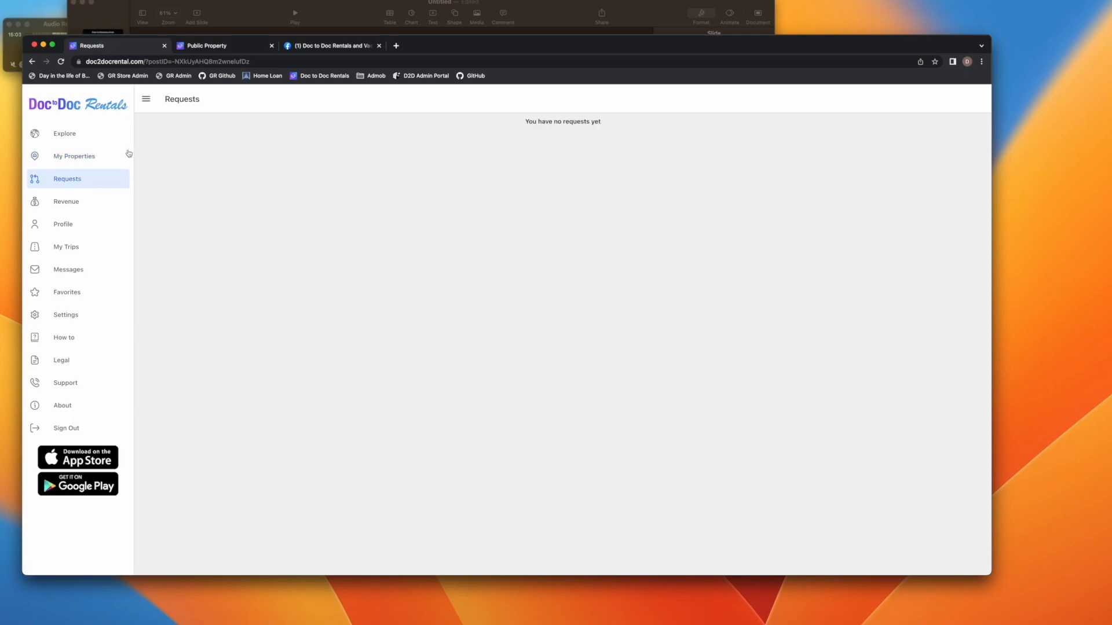
left_click(68, 156)
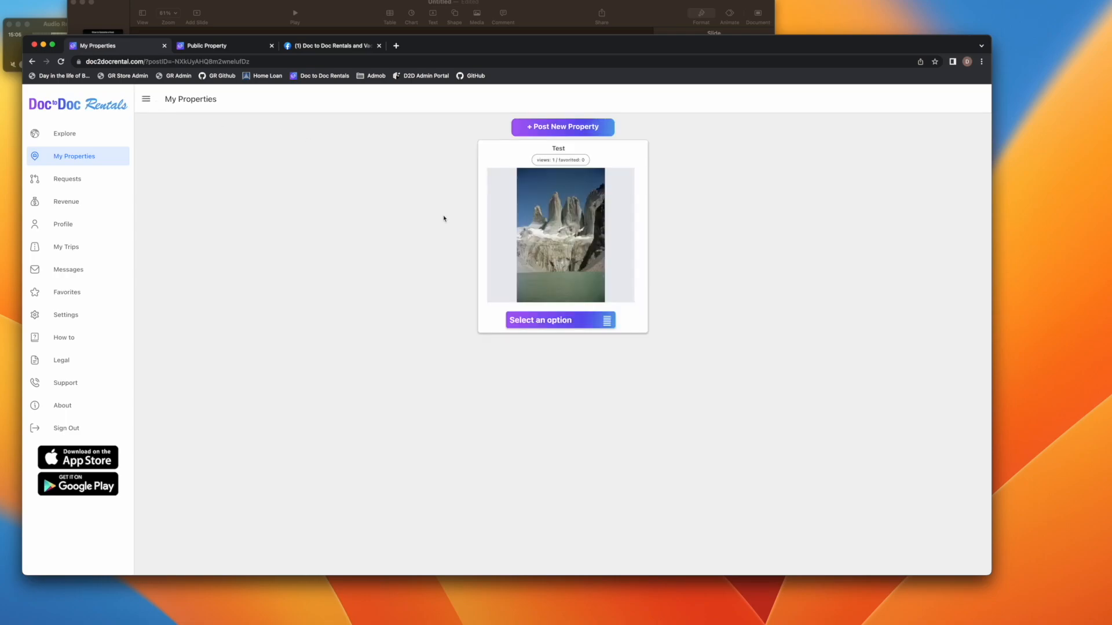
left_click(578, 322)
Try changing the Test listing's subscription level, confirming it is already Silver, and return to My Properties
left_click(590, 478)
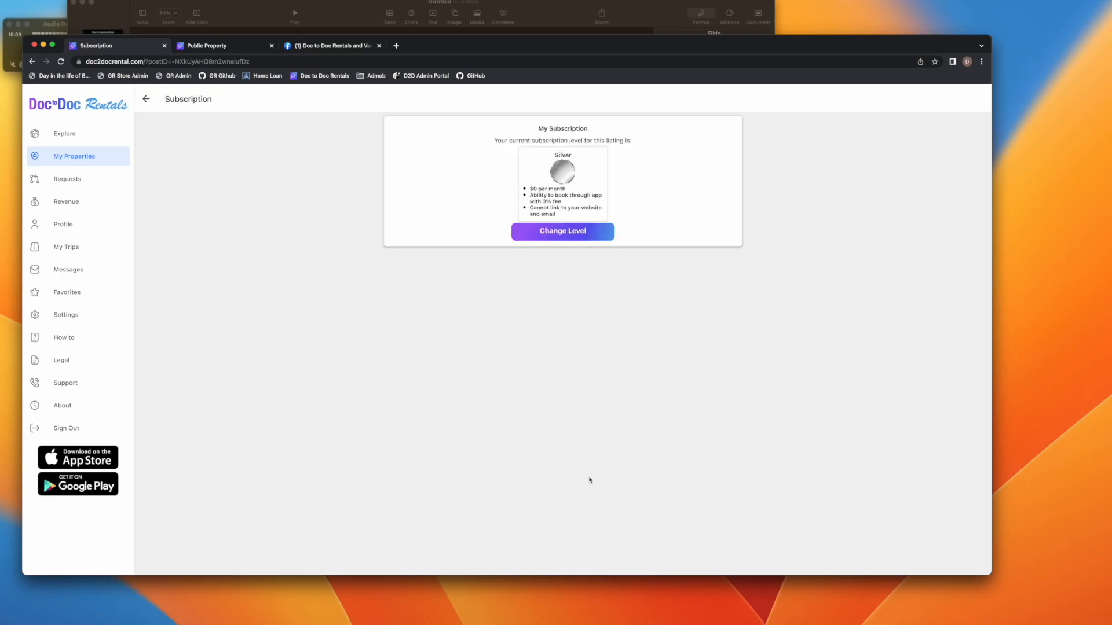
left_click(568, 232)
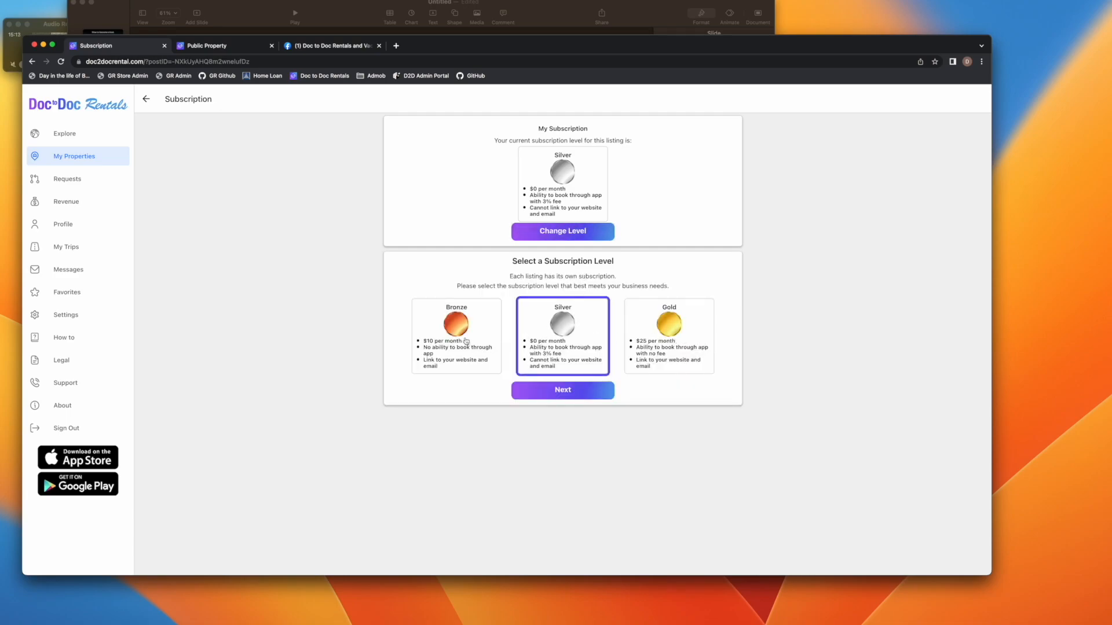
left_click(564, 392)
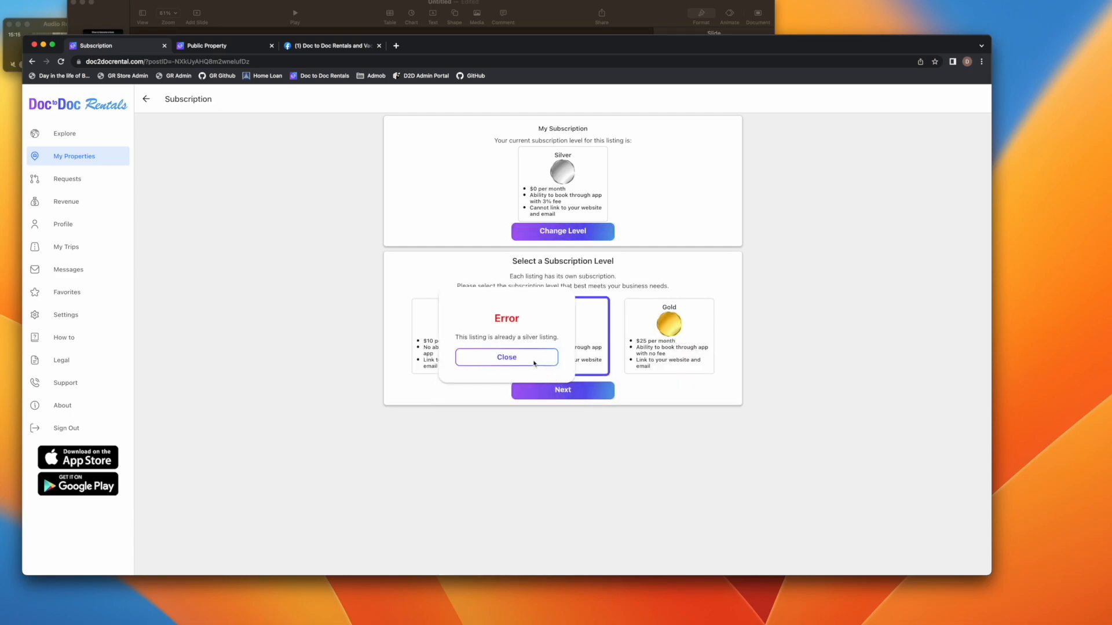
left_click(507, 358)
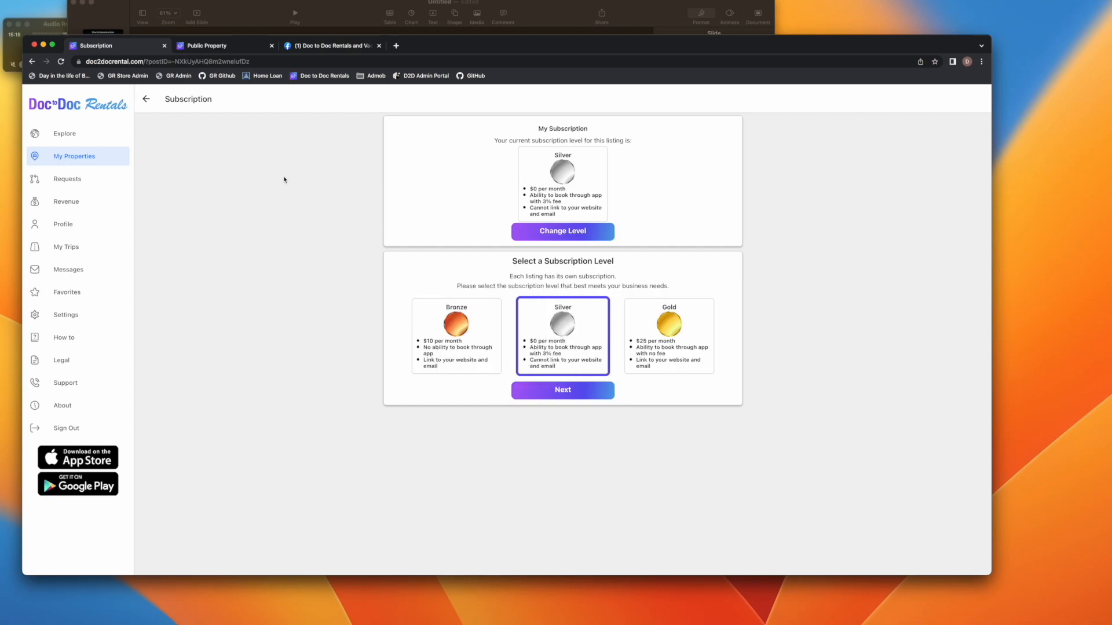
left_click(146, 102)
left_click(528, 319)
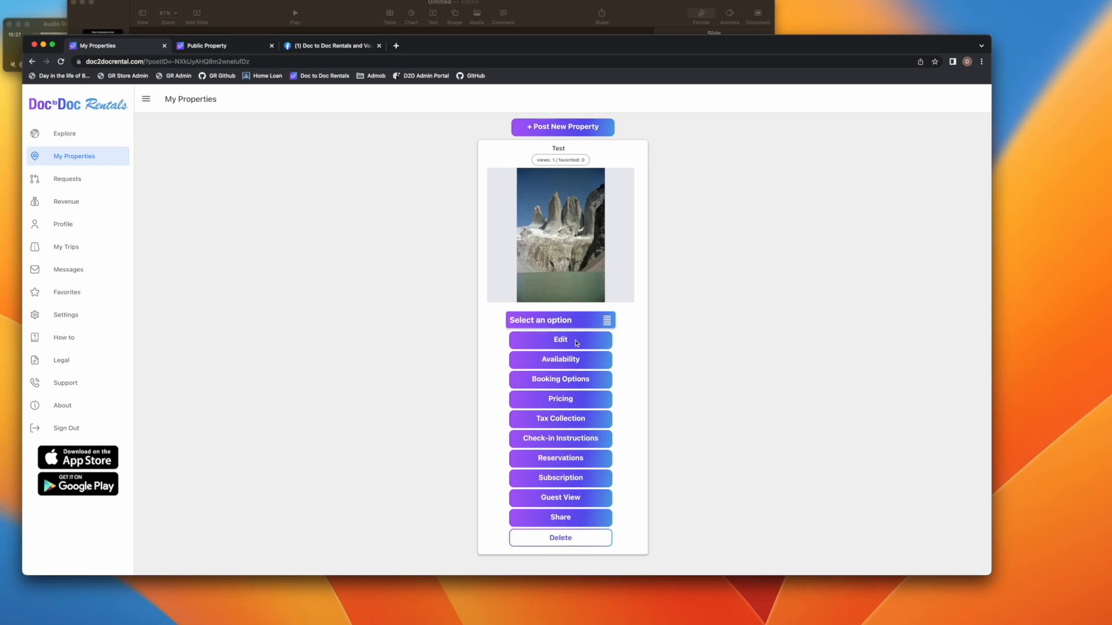
Look over the Test listing's Post Property edit form without changes, then go back to the Explore map
left_click(553, 340)
scroll(347, 321, "down", 1)
scroll(348, 321, "up", 1)
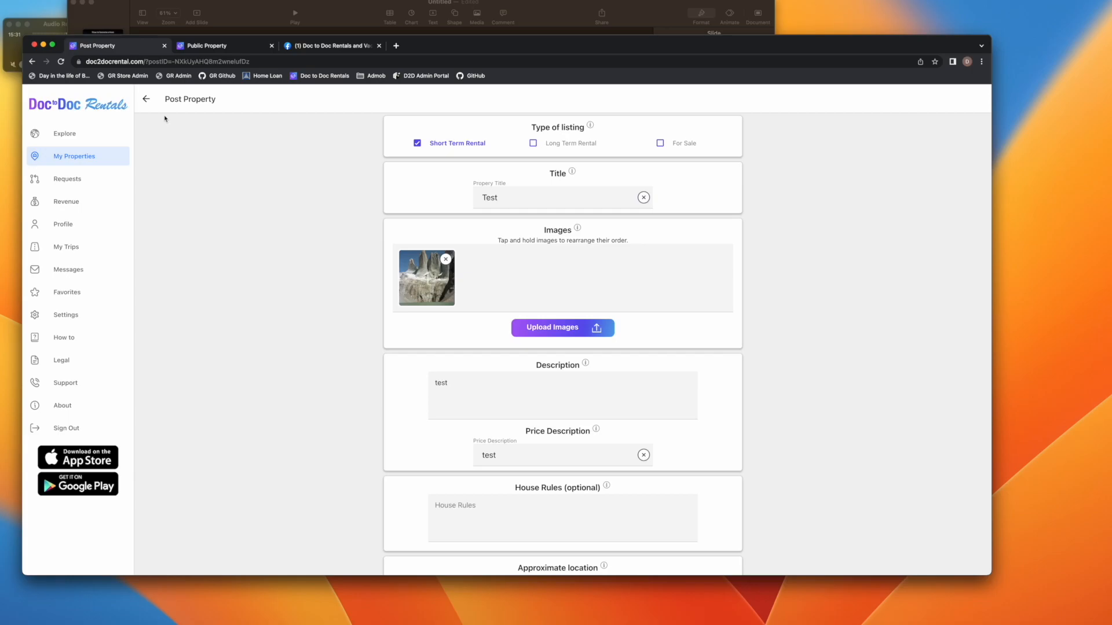
left_click(146, 99)
left_click(102, 134)
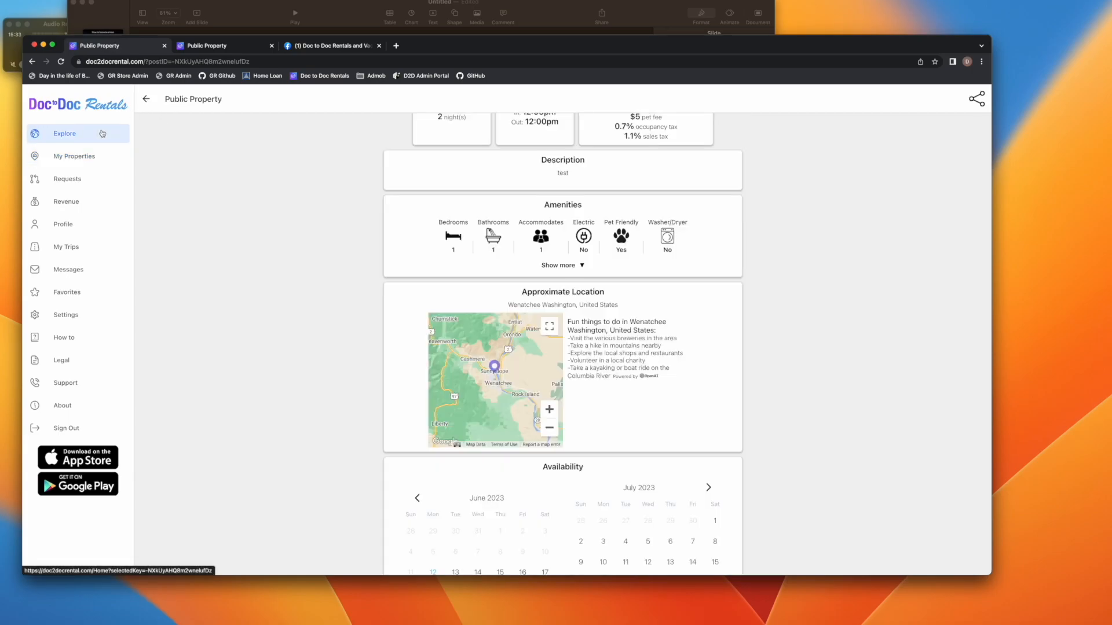
left_click(102, 134)
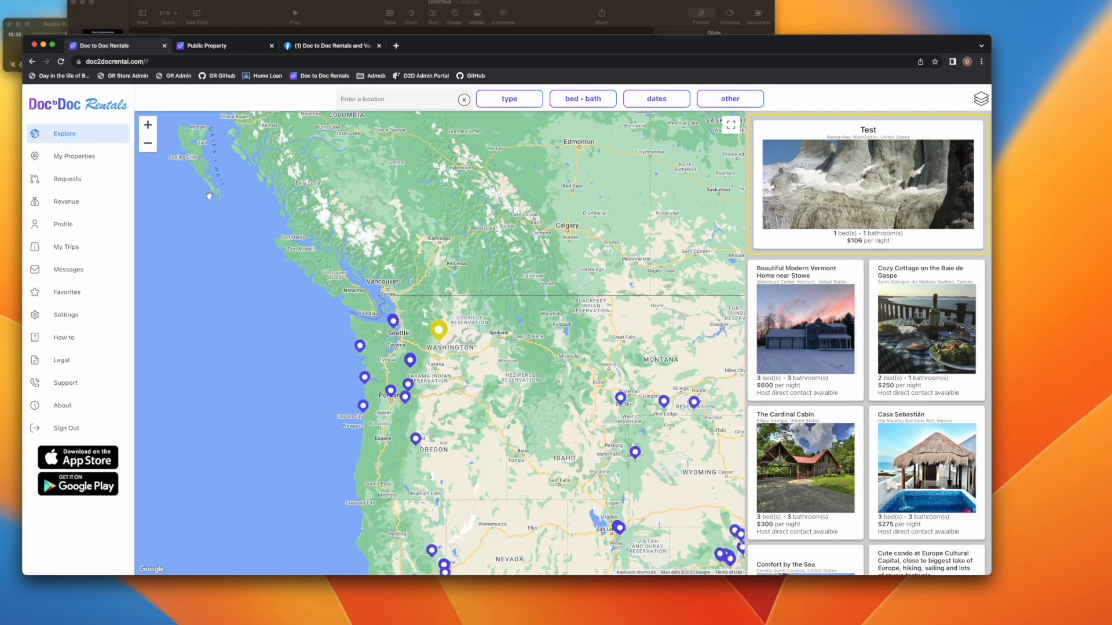